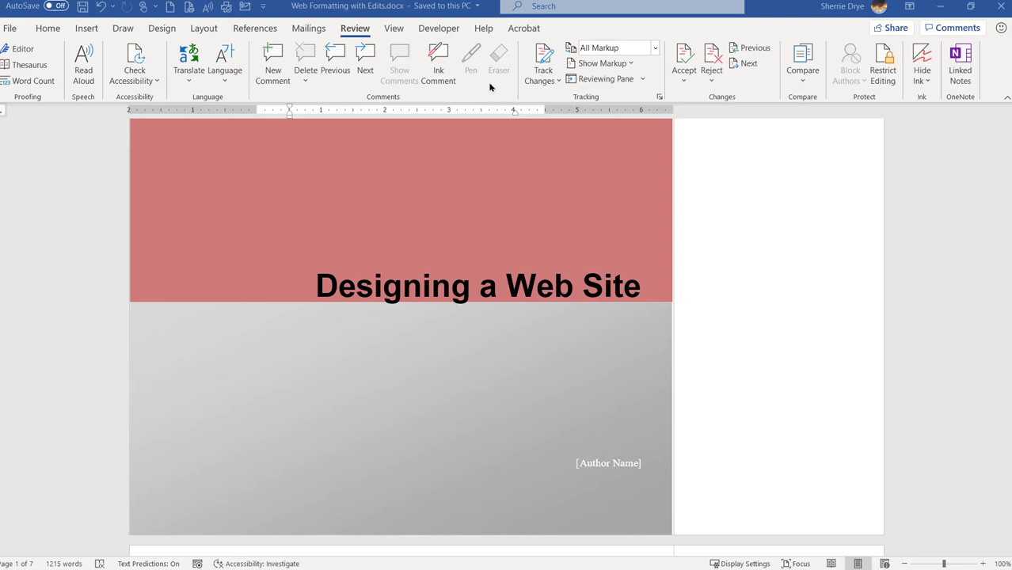
Step: Turn on Track Changes for the document
left_click(552, 83)
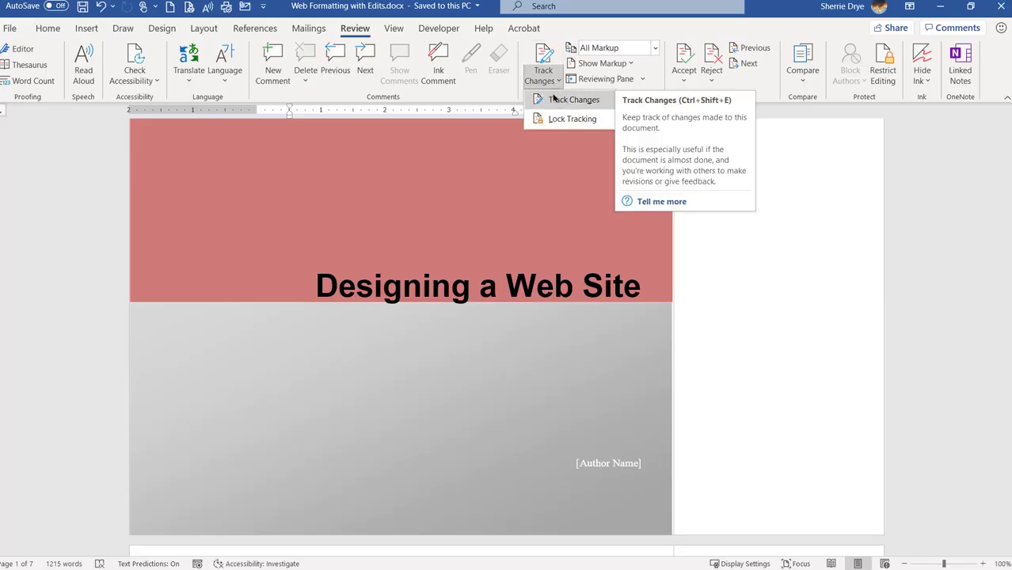
left_click(556, 100)
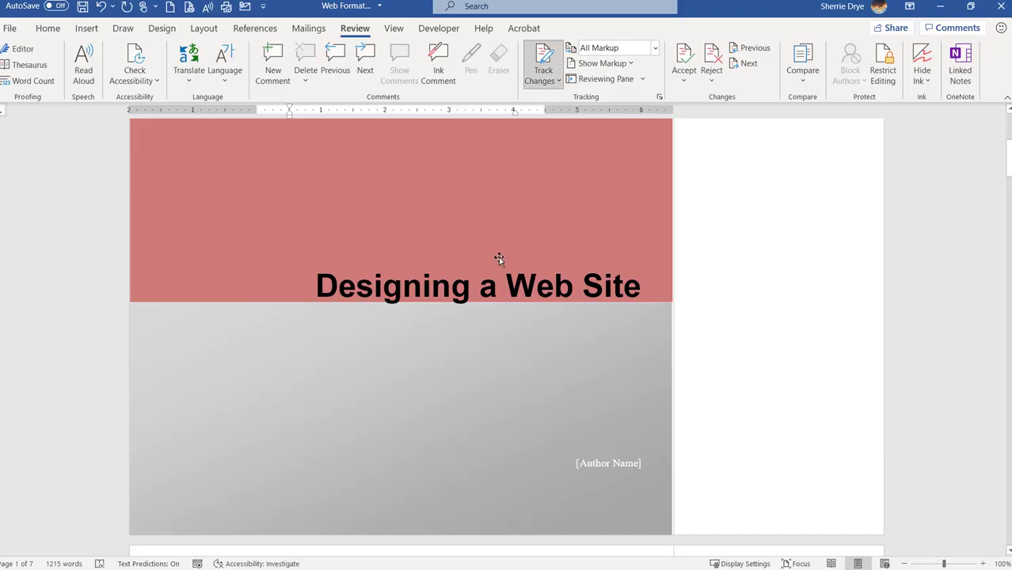
Step: Compare the edited text on the page after the cover in Simple Markup, No Markup and Original views, returning to All Markup
scroll(499, 260, "down", 3)
scroll(499, 260, "down", 4)
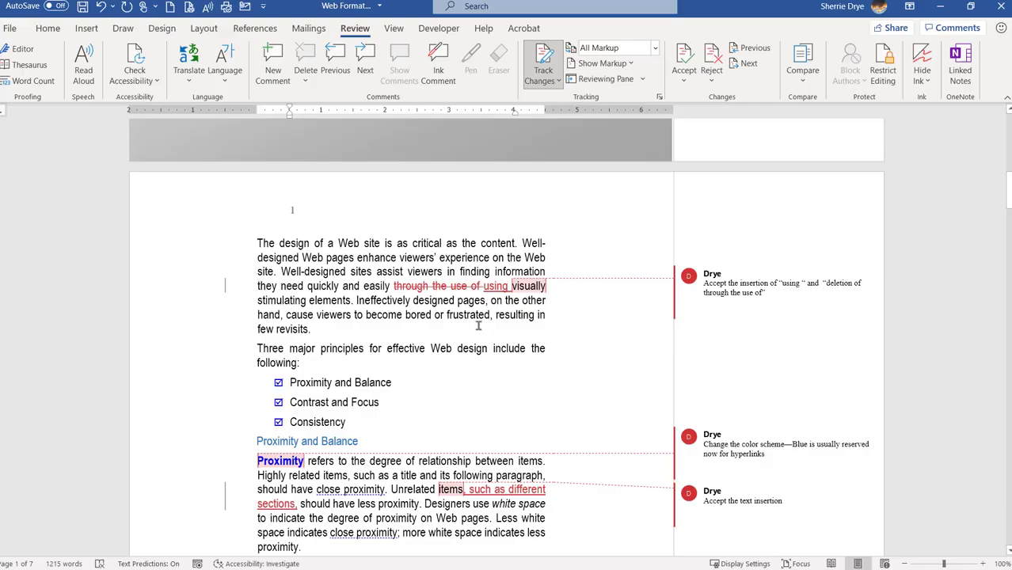
mouse_move(802, 310)
left_click(654, 49)
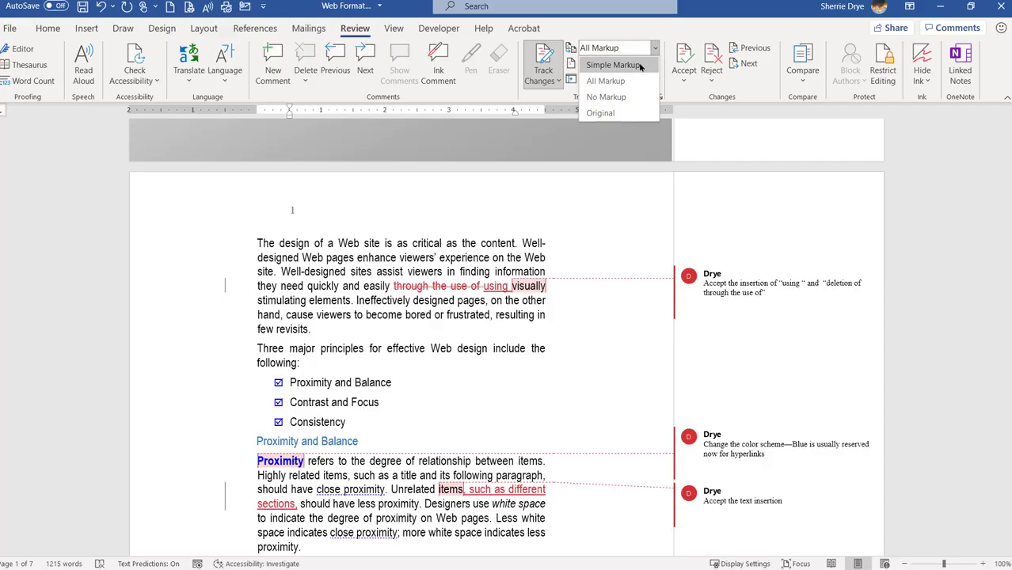
left_click(641, 66)
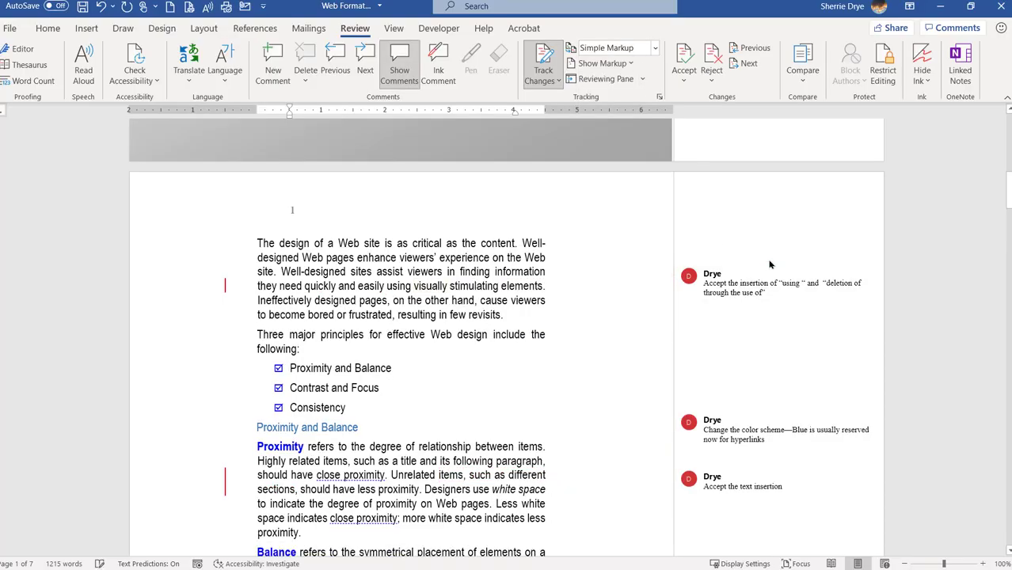
left_click(656, 49)
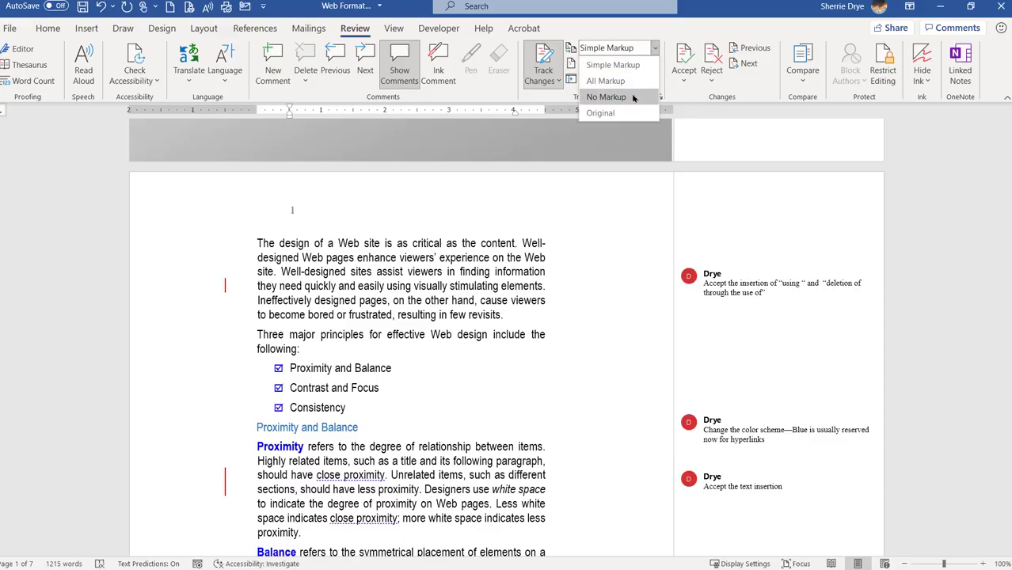
left_click(606, 96)
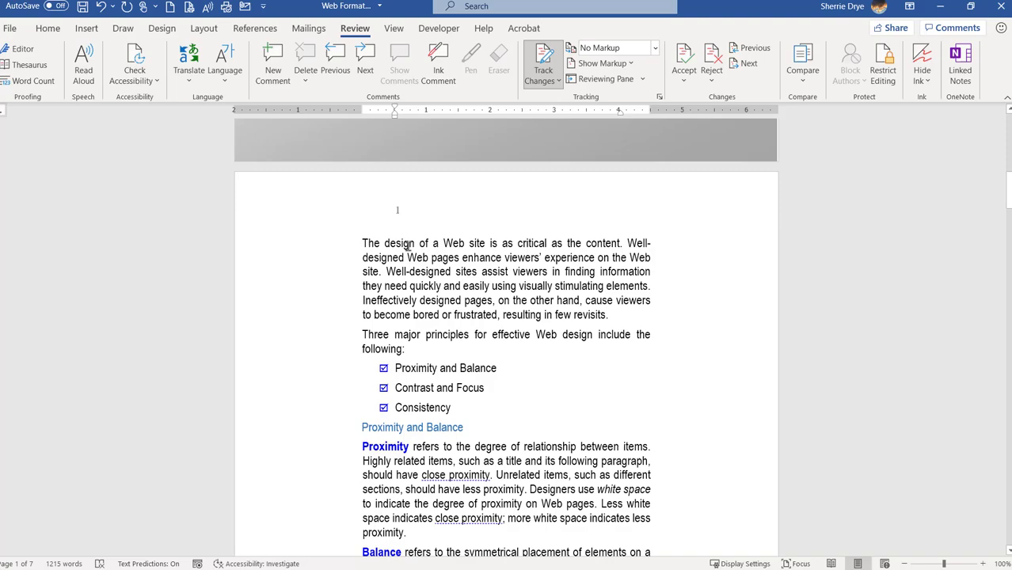
left_click(656, 49)
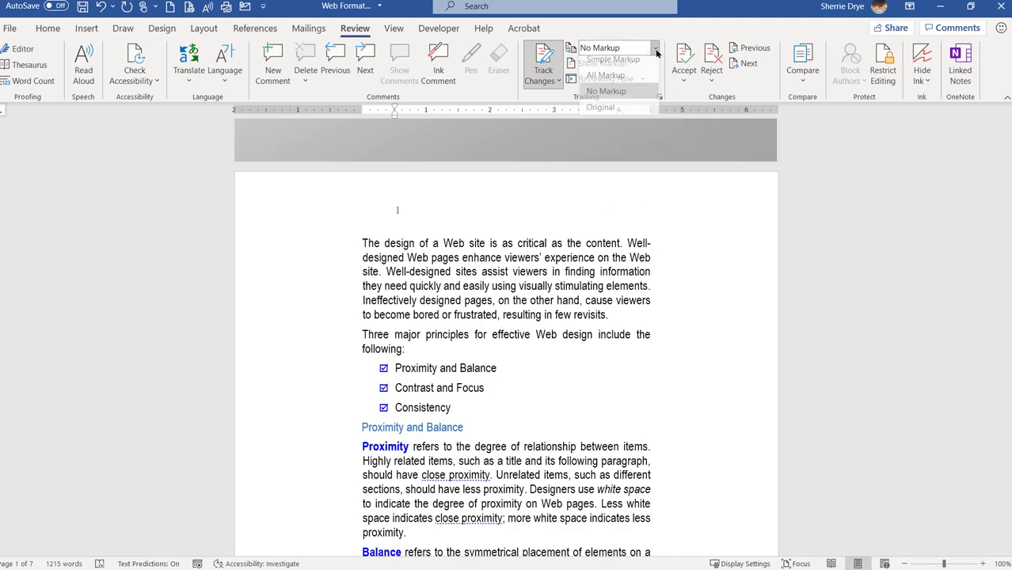
left_click(633, 114)
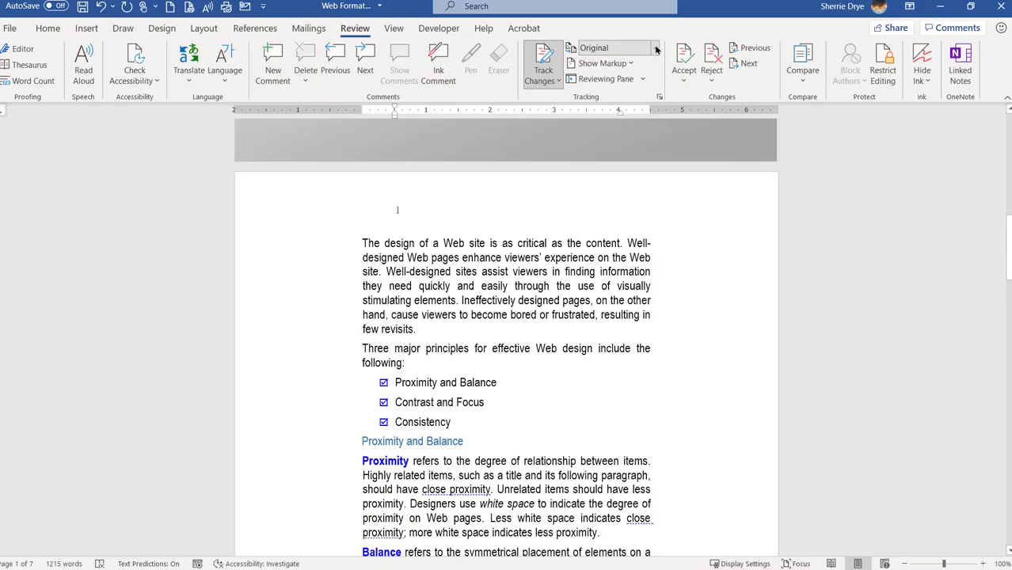
left_click(656, 48)
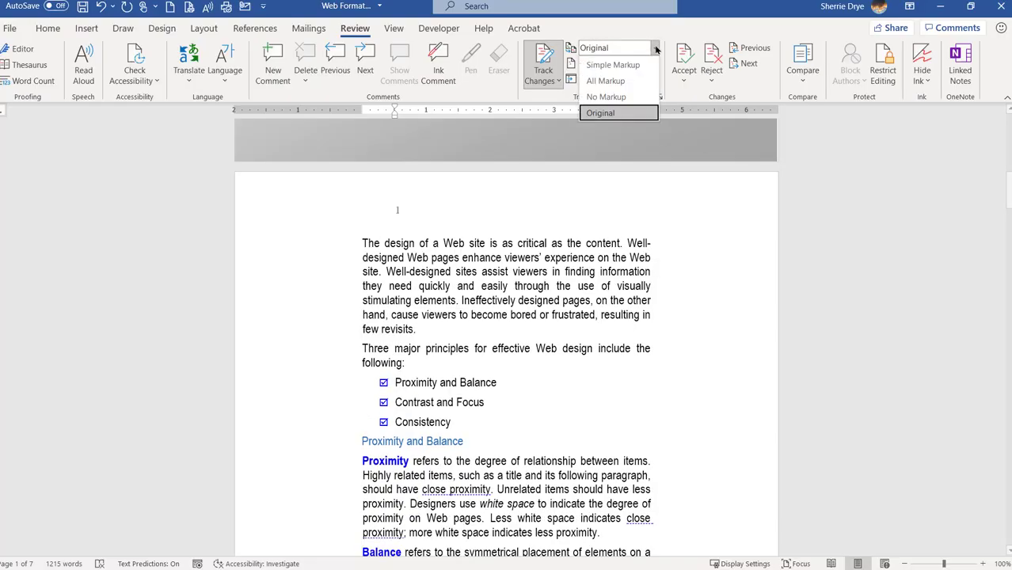
left_click(633, 81)
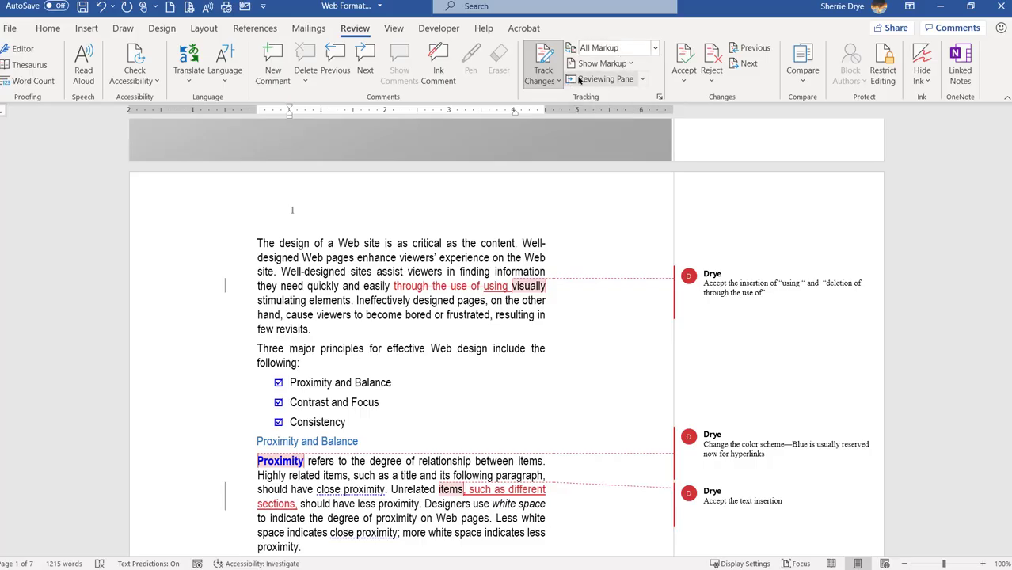
Step: Examine which markup types are set to show and check the Track Changes setting
left_click(631, 64)
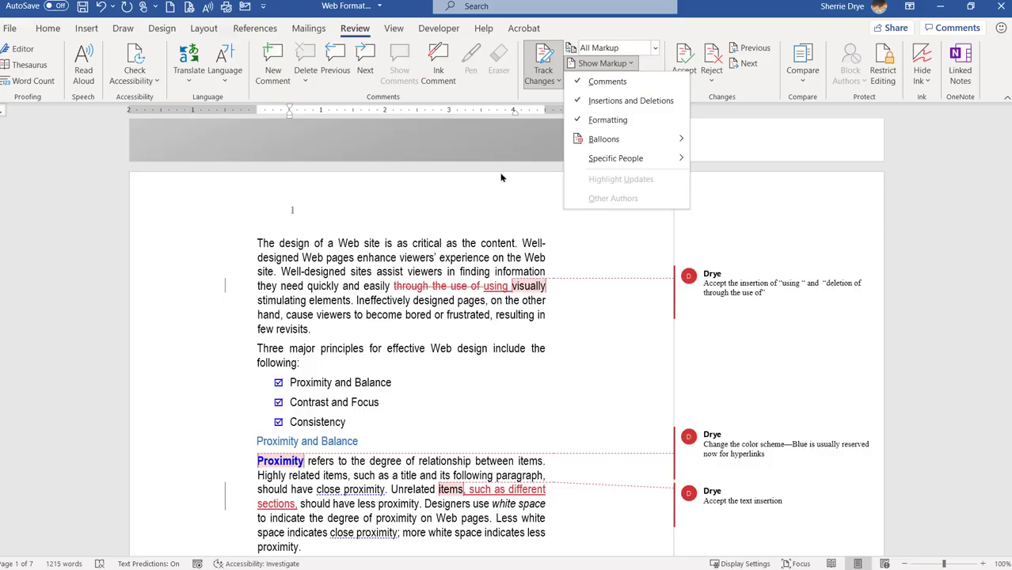
left_click(496, 209)
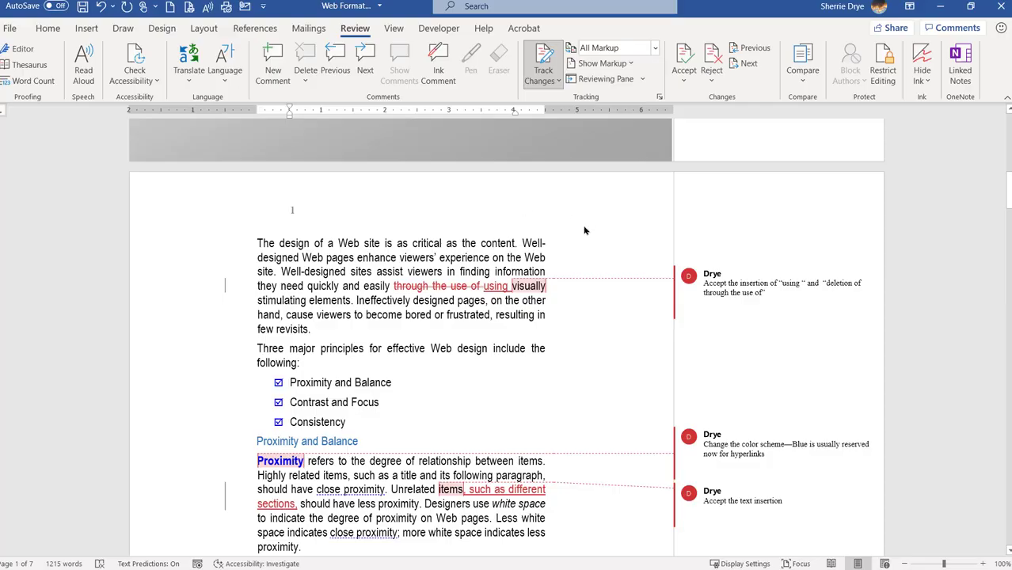
scroll(511, 369, "down", 2)
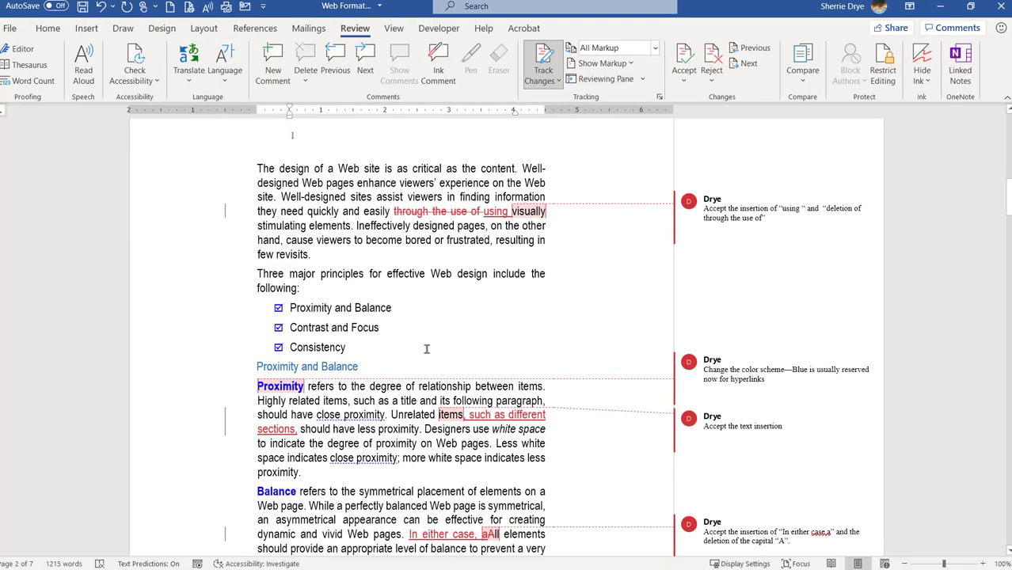
left_click(552, 85)
left_click(578, 277)
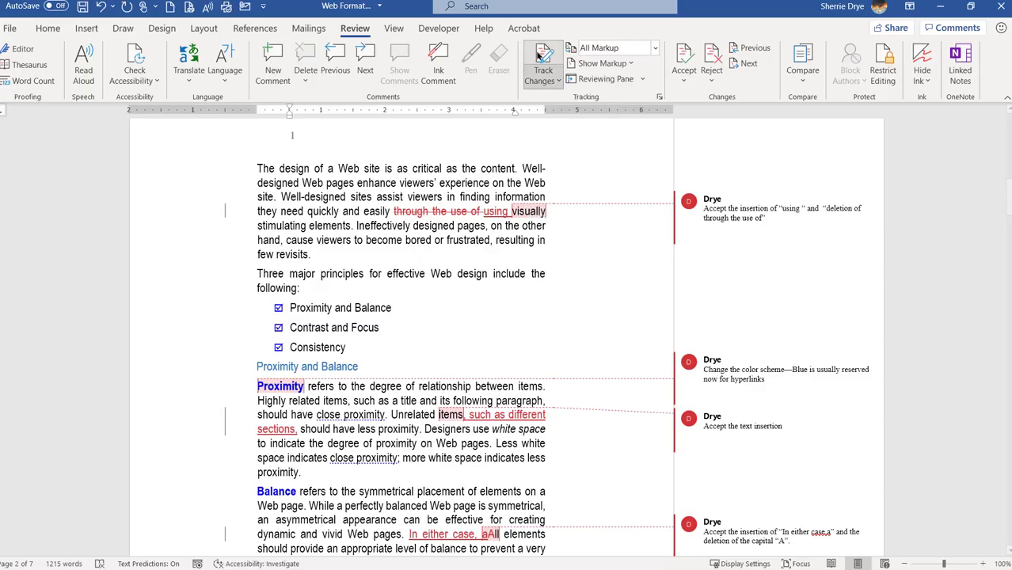
left_click(540, 57)
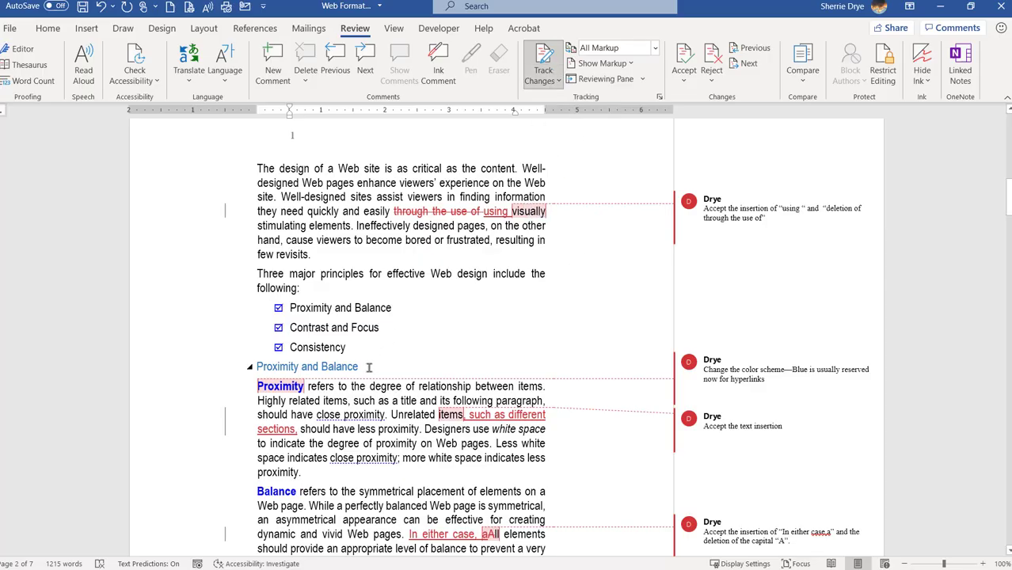
Step: Center the "Proximity and Balance" heading below the bulleted list as a tracked change
left_click_drag(368, 367, 257, 368)
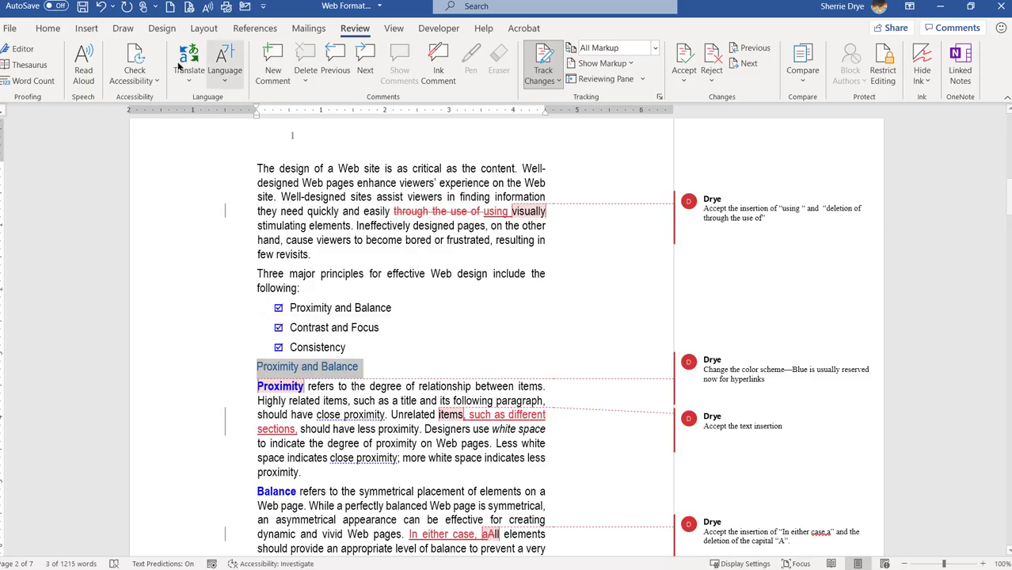
left_click(47, 27)
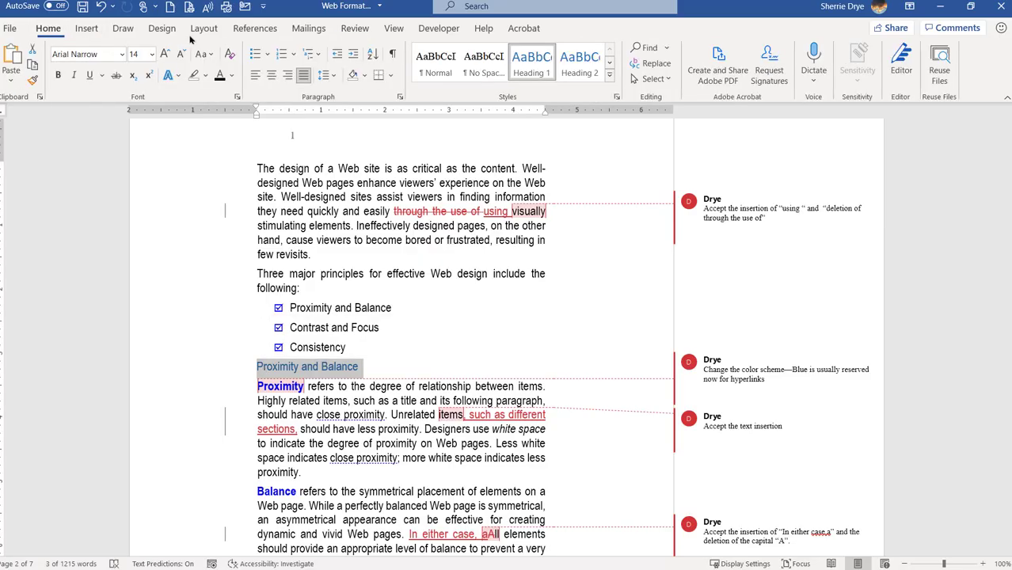
left_click(271, 76)
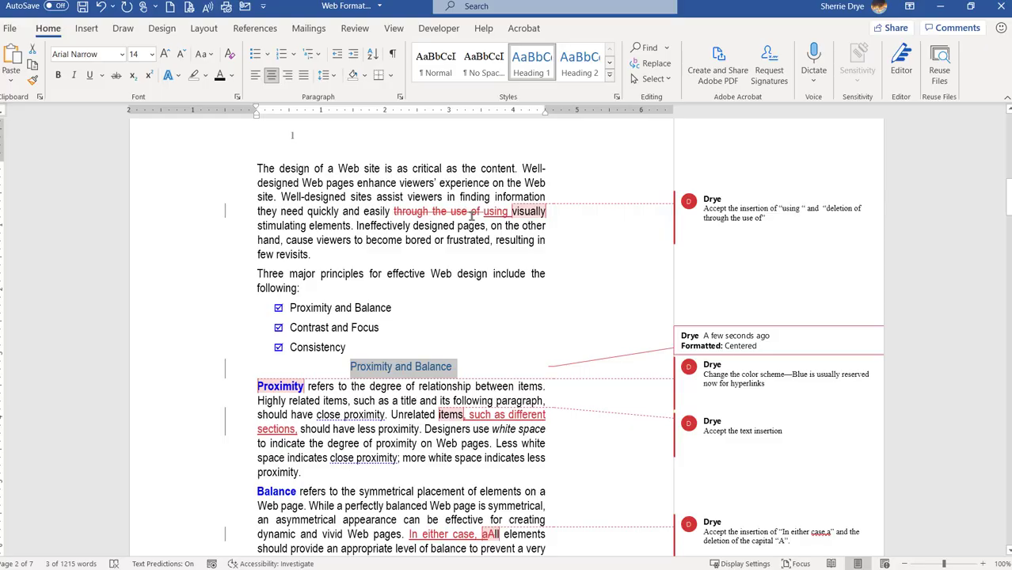
Step: Accept the tracked insertion of "using" in the opening paragraph
left_click(359, 30)
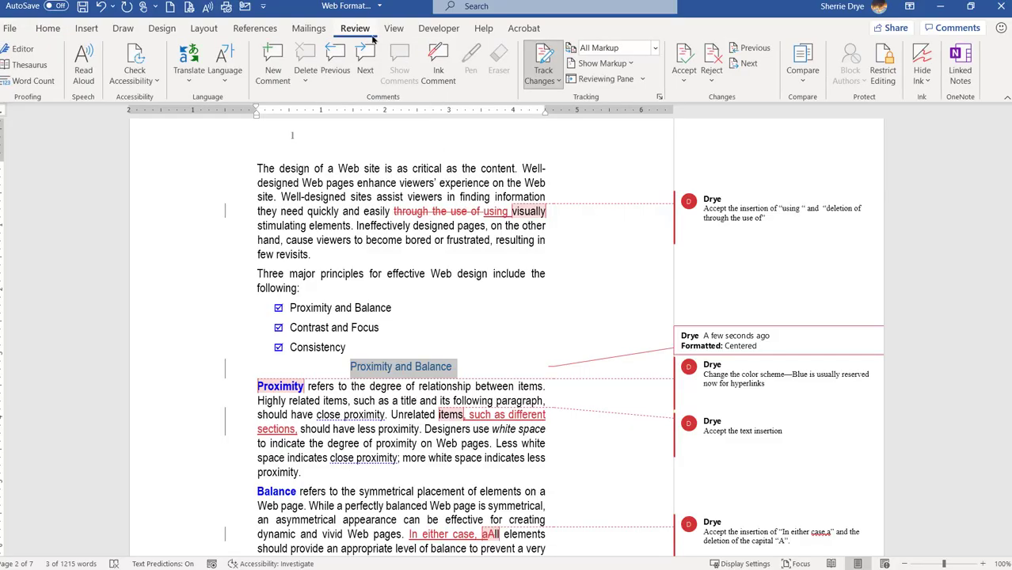
left_click(498, 211)
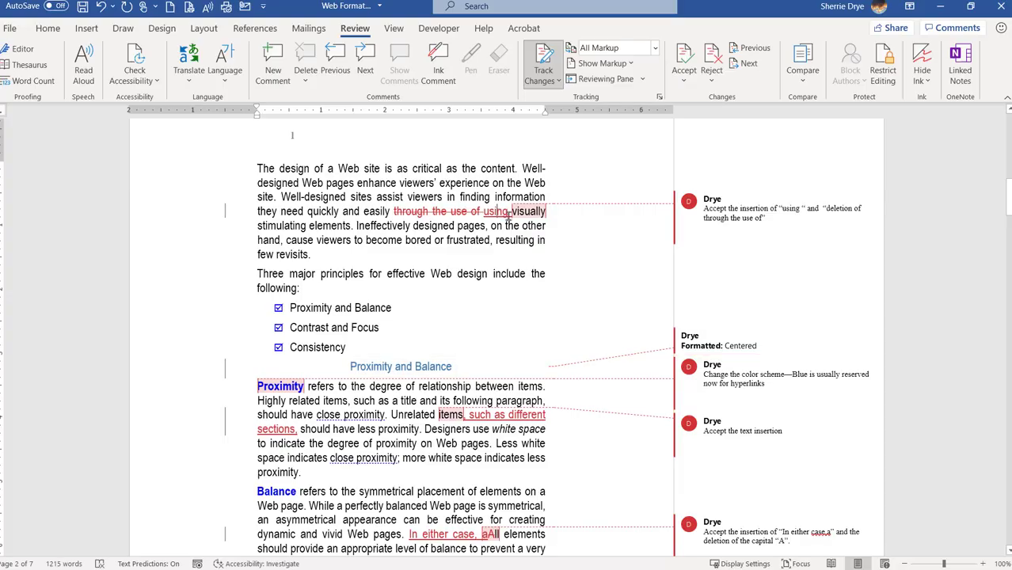
left_click(685, 84)
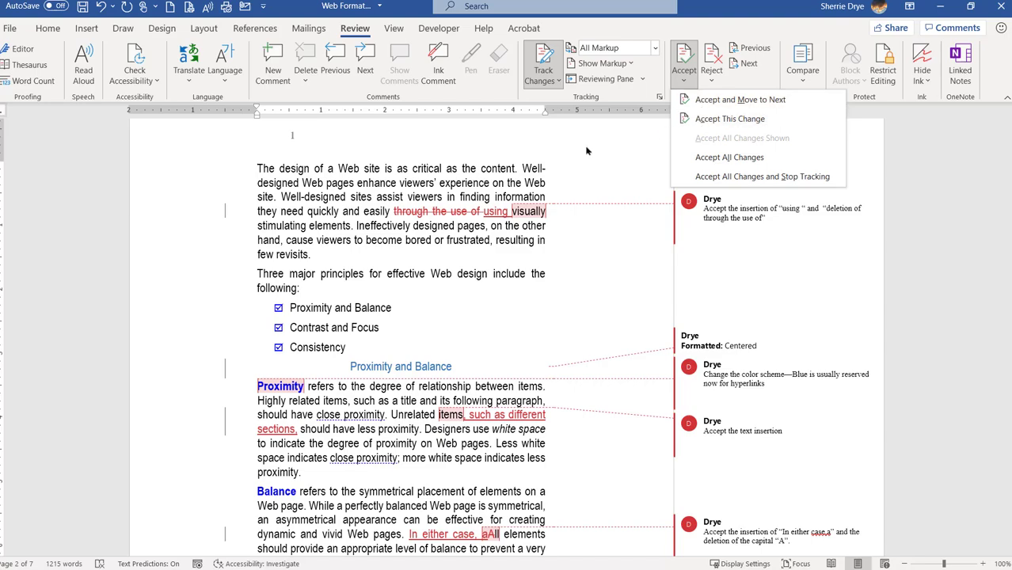
left_click(498, 214)
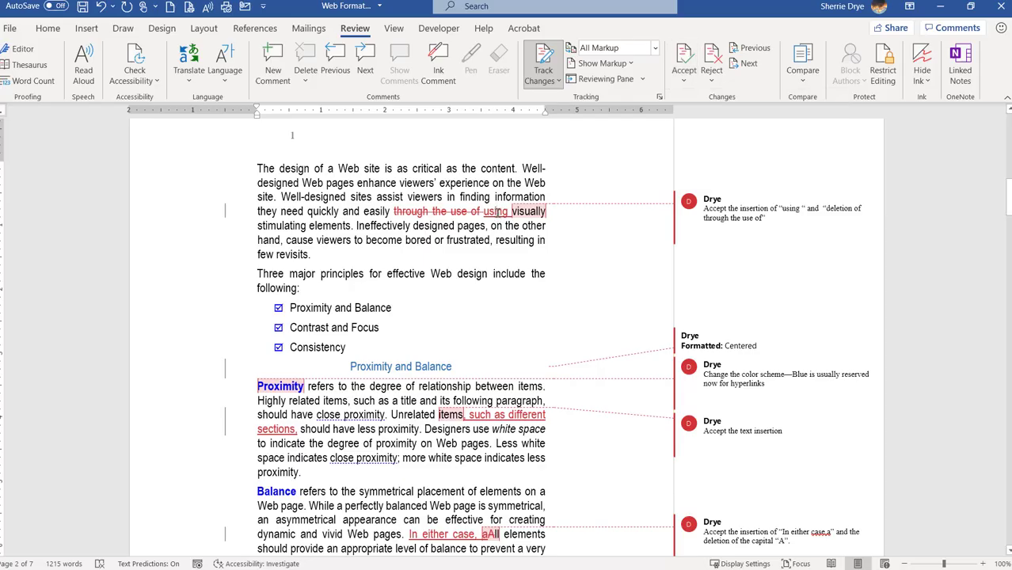
right_click(497, 212)
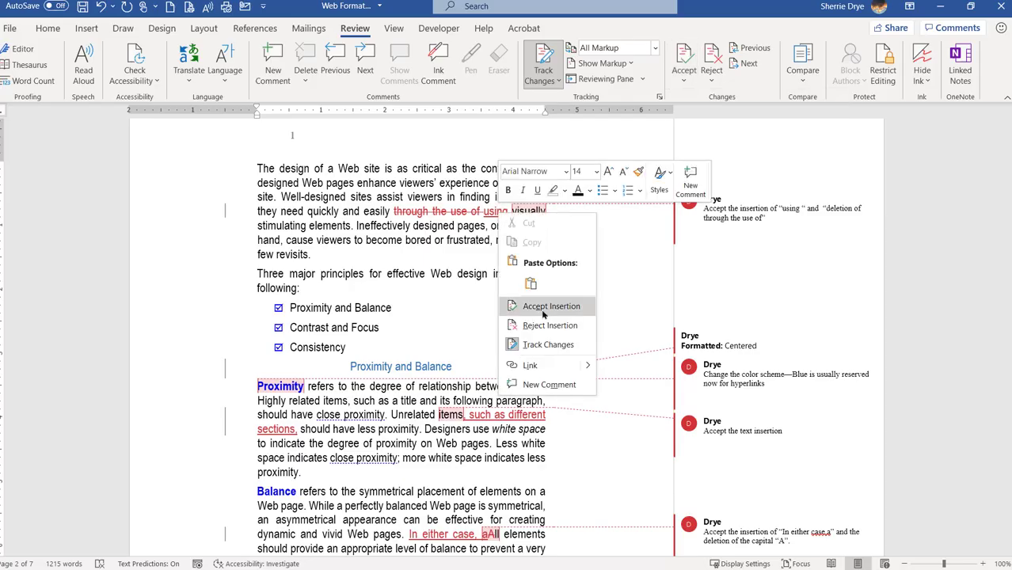
left_click(544, 306)
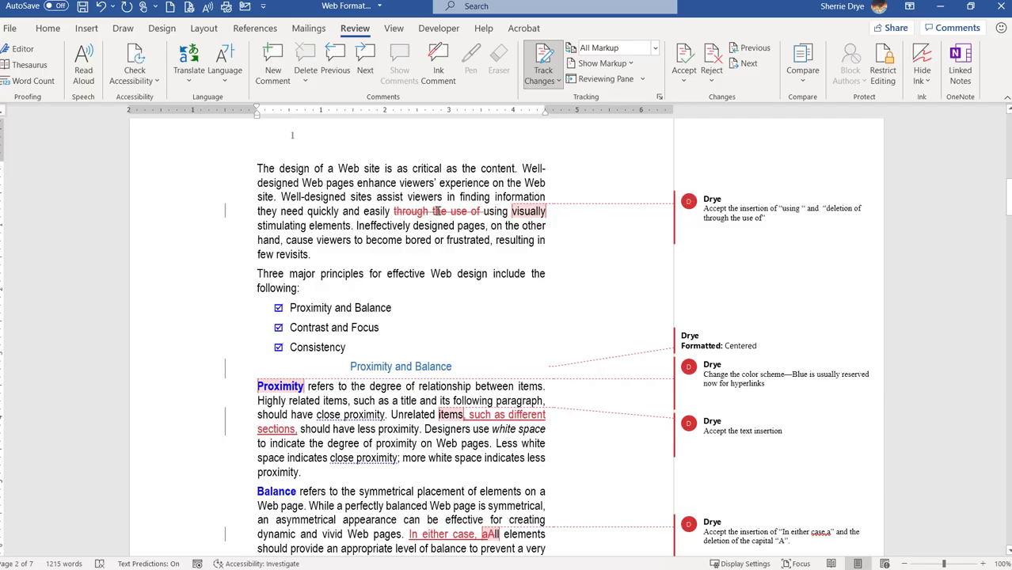
Step: Accept the tracked deletion of "through the use of" in the opening paragraph and resolve the comment attached to "visually"
left_click(684, 79)
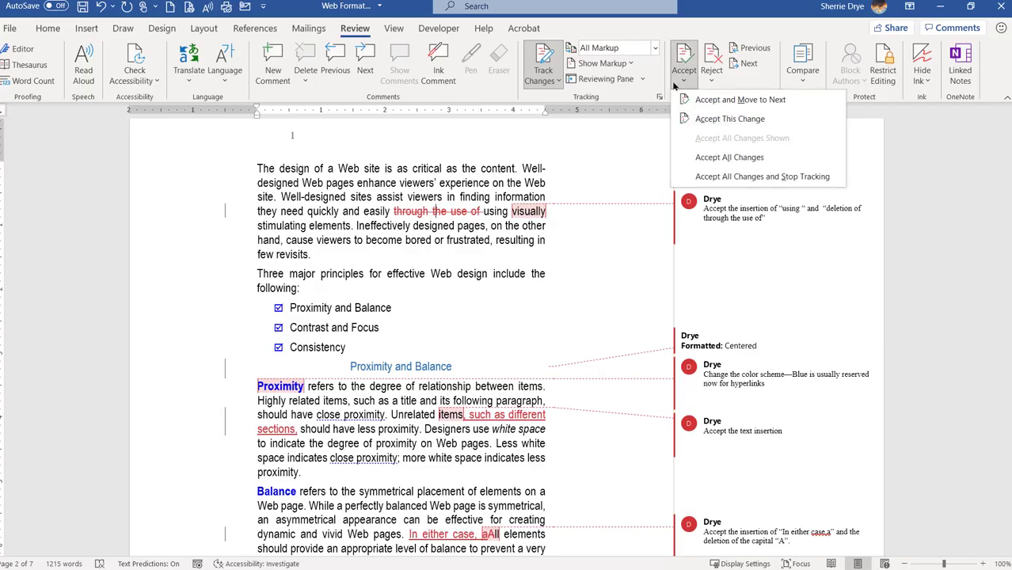
left_click(700, 119)
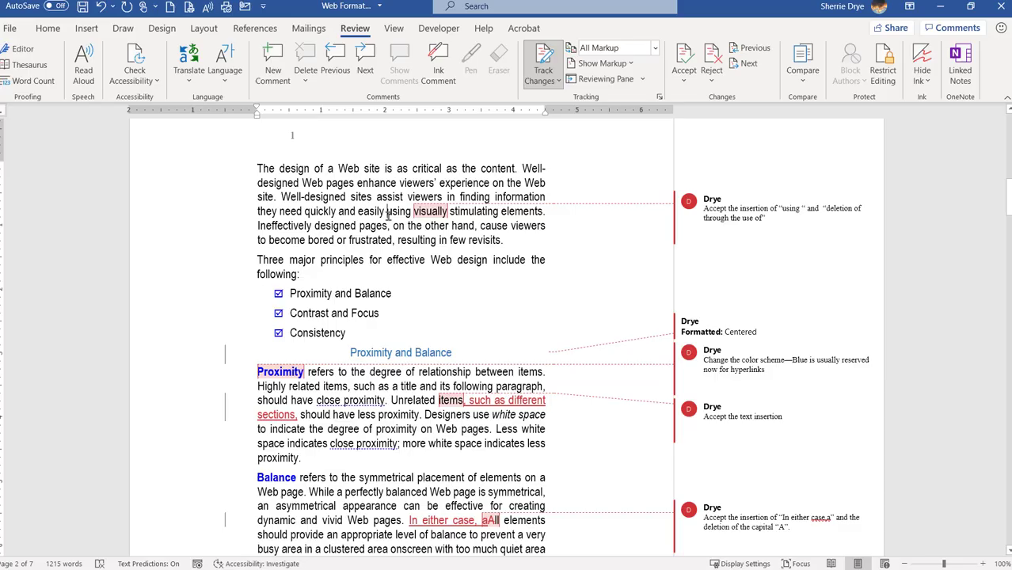
left_click(386, 213)
left_click(859, 236)
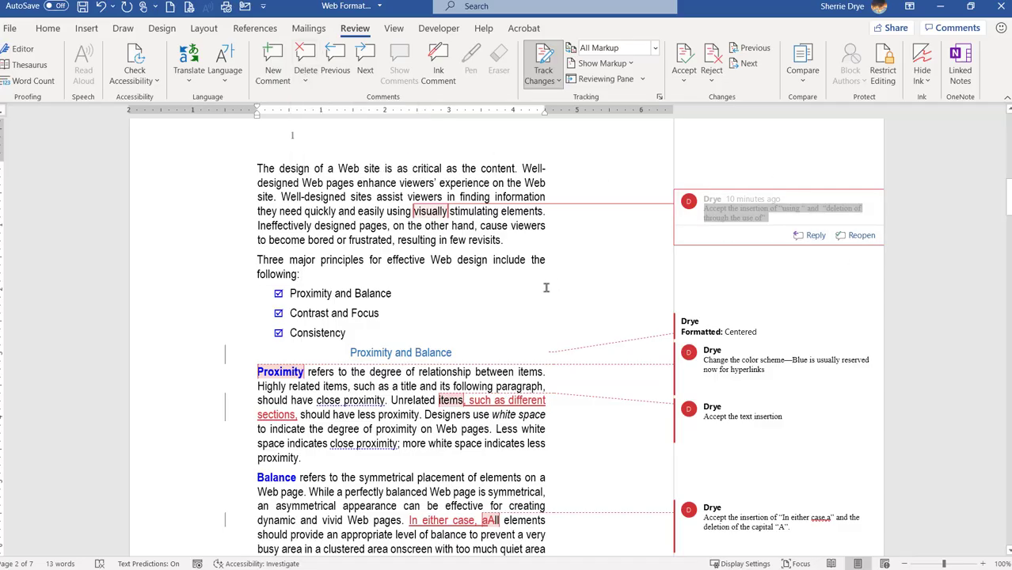
Step: Reject the tracked deletion of "That is," in the second paragraph of the Consistency section
scroll(541, 290, "down", 4)
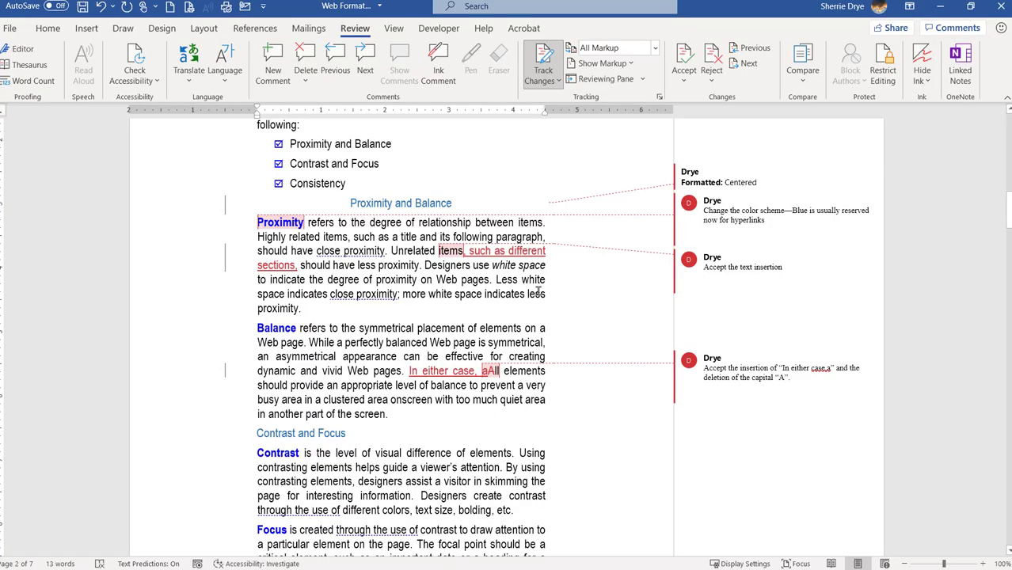
scroll(539, 293, "down", 2)
scroll(539, 294, "down", 8)
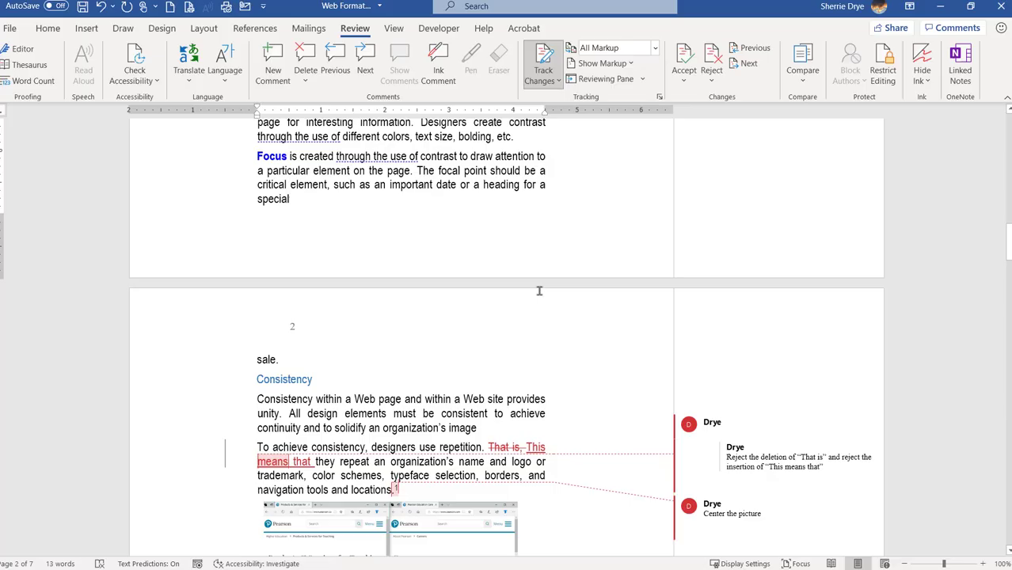
scroll(539, 291, "down", 4)
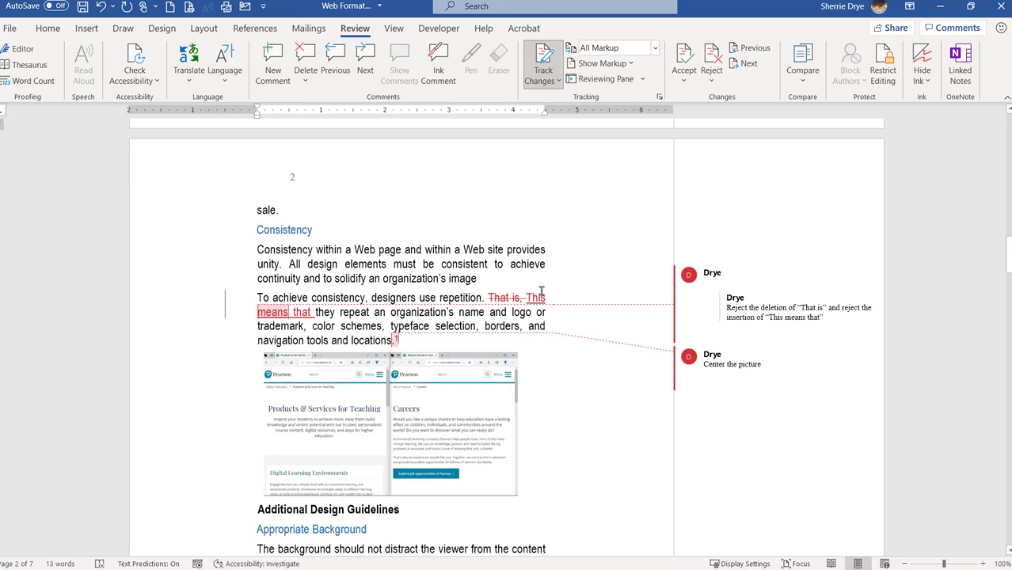
scroll(542, 293, "down", 2)
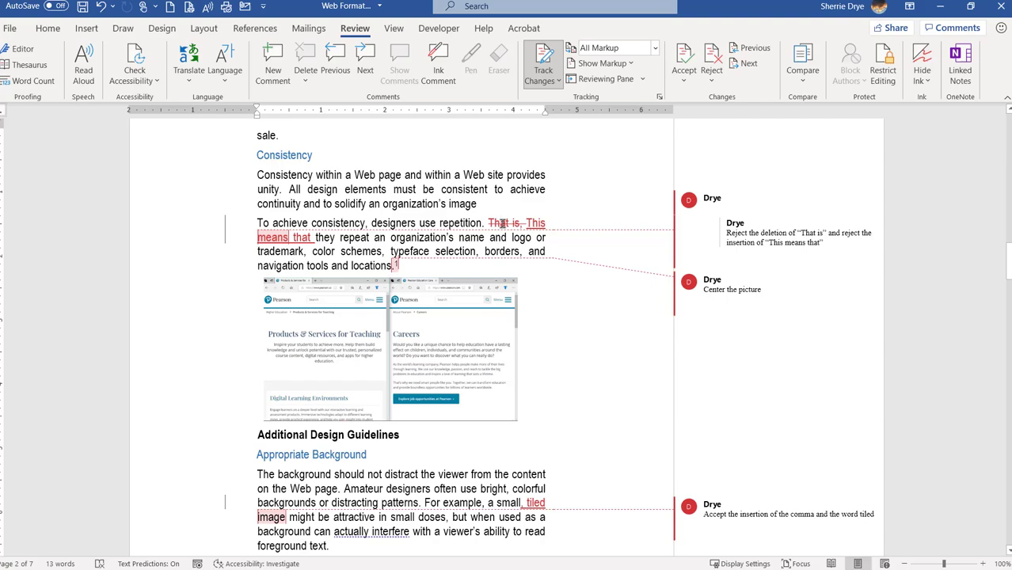
left_click(711, 83)
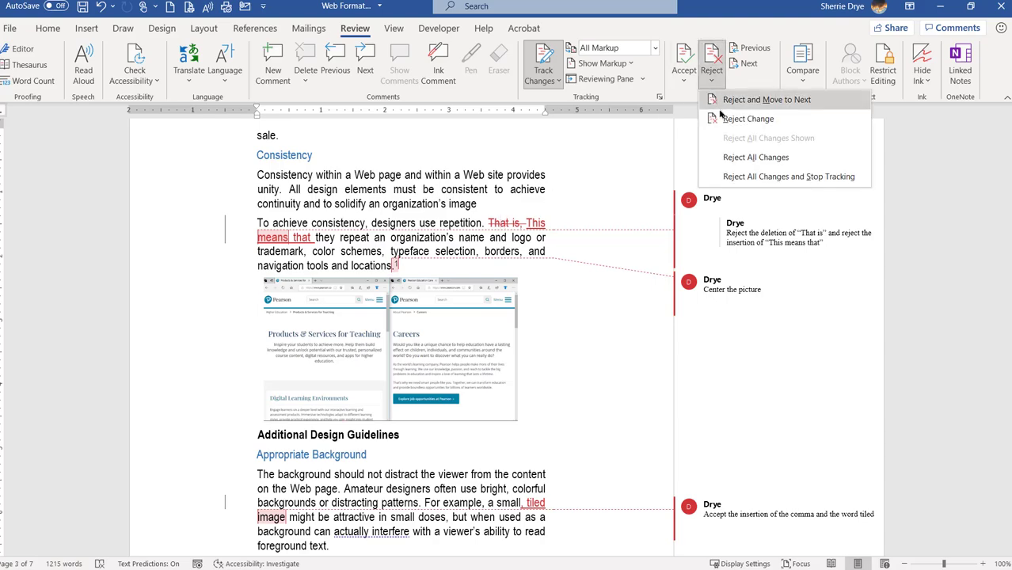
left_click(495, 226)
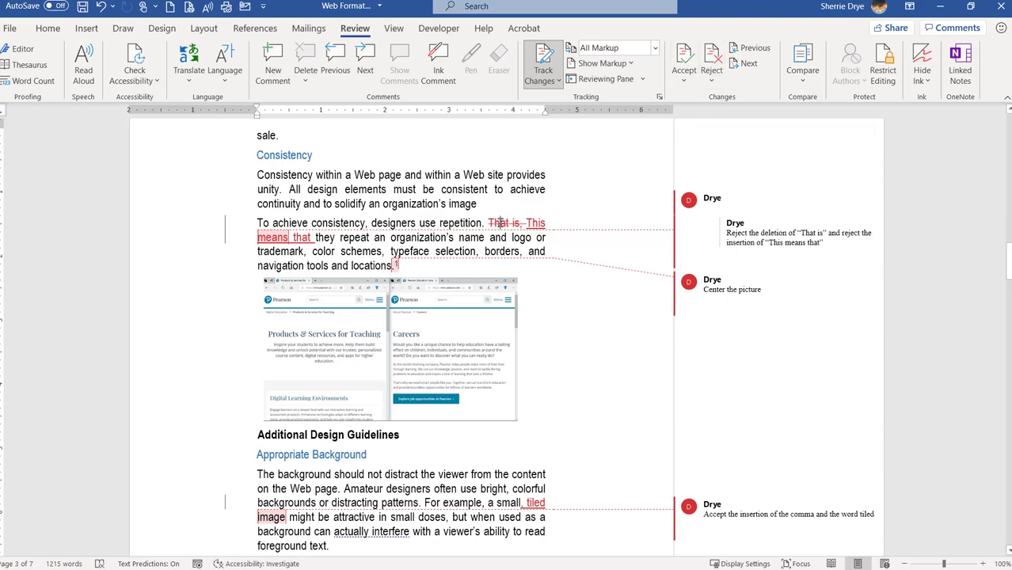
right_click(496, 226)
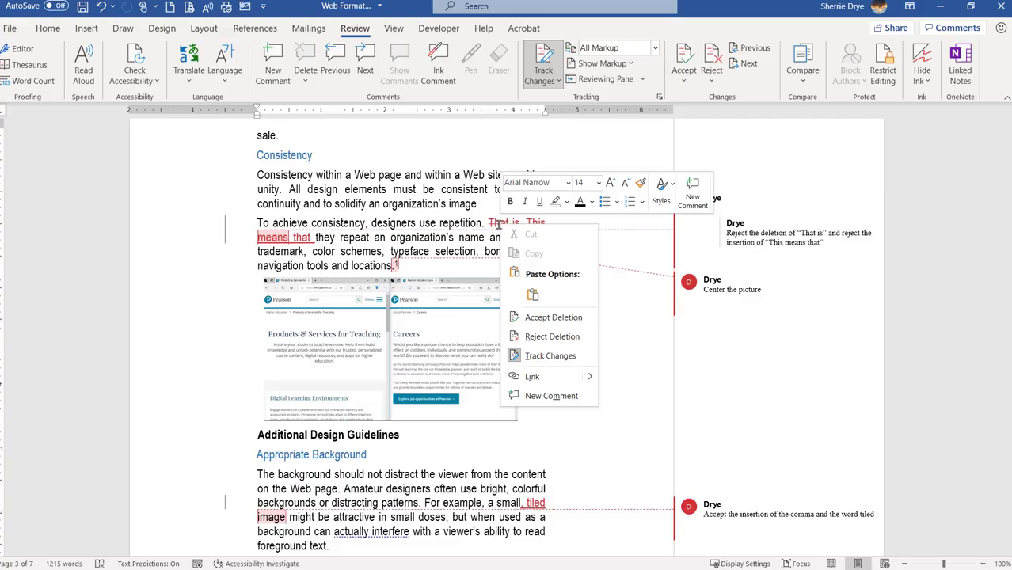
left_click(541, 339)
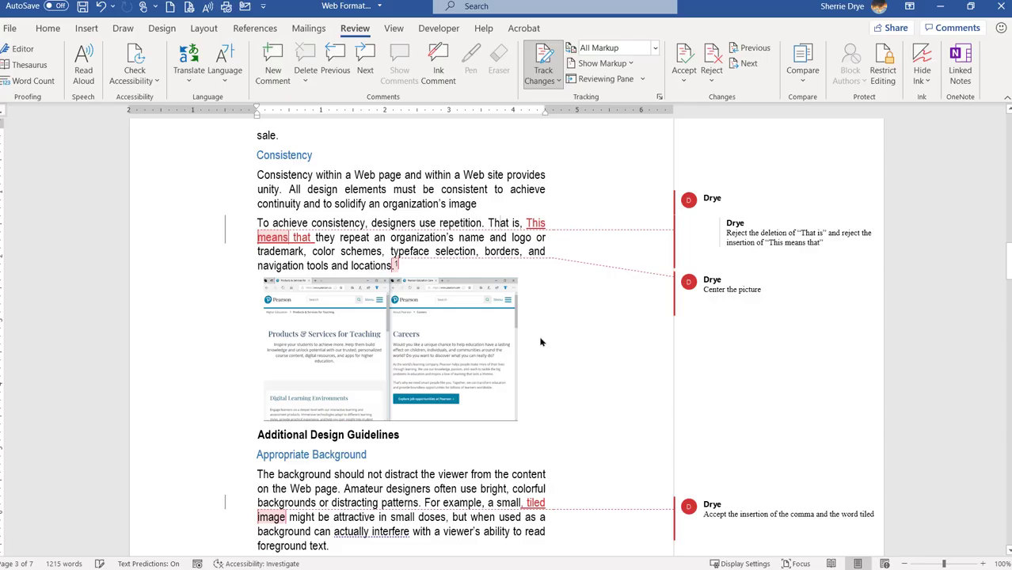
Step: Reject the tracked insertion of "This means that" in the Consistency section and undo the stray edit after "That is,"
right_click(530, 224)
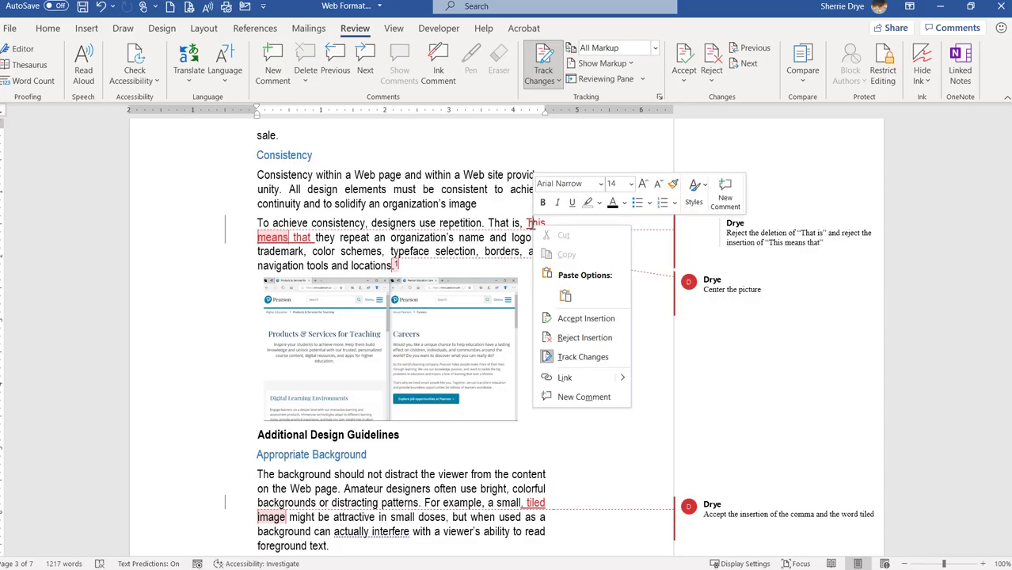
left_click(566, 339)
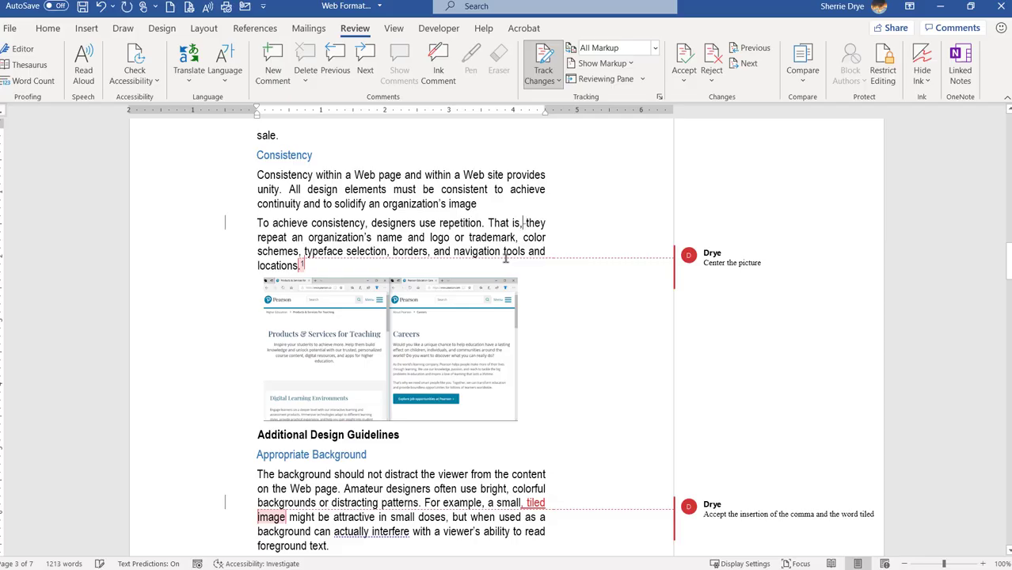
key("ctrl+z")
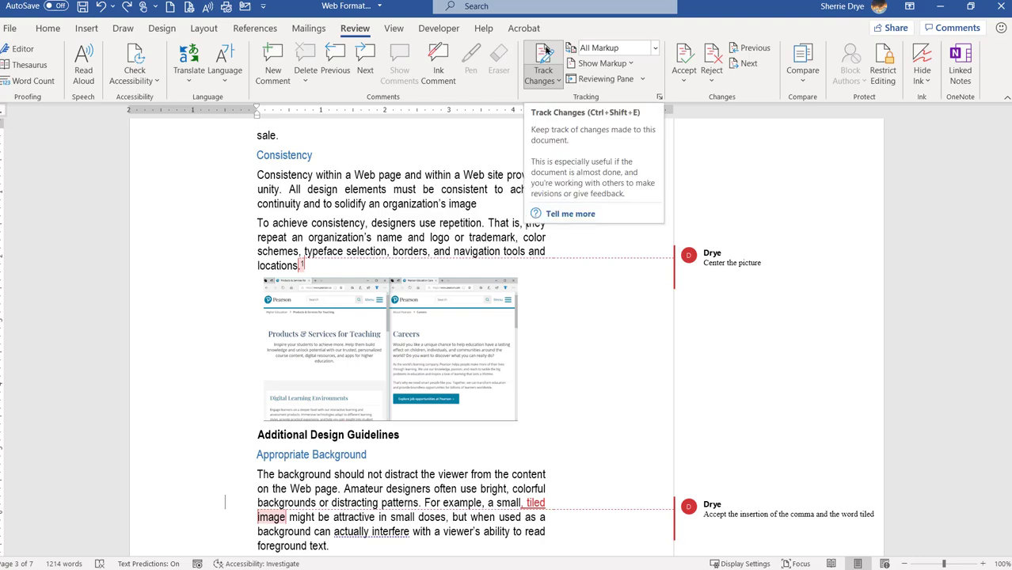
left_click(546, 50)
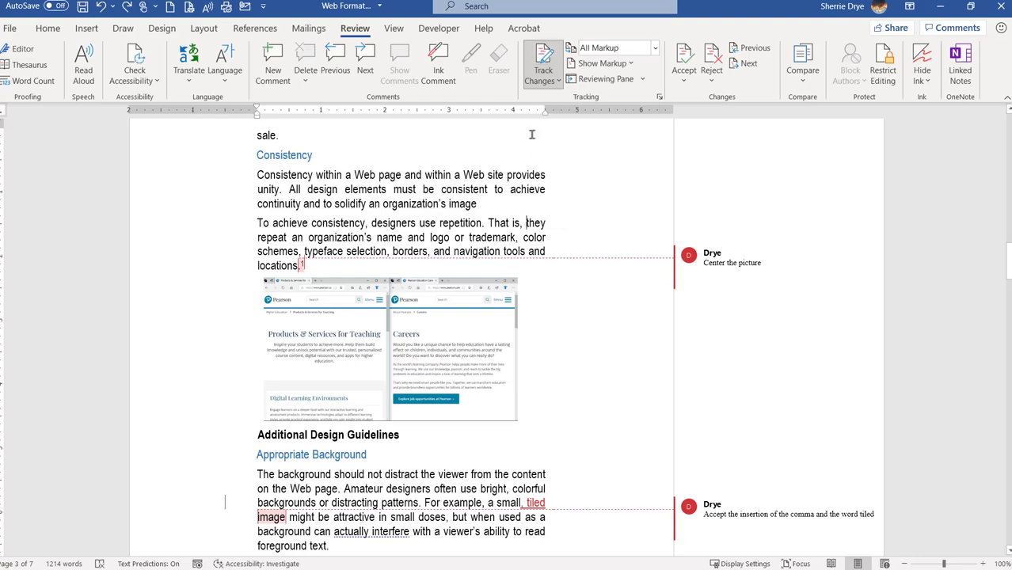
Step: Delete "actually" before "interfere" in the Appropriate Background paragraph as a tracked change
scroll(564, 289, "down", 3)
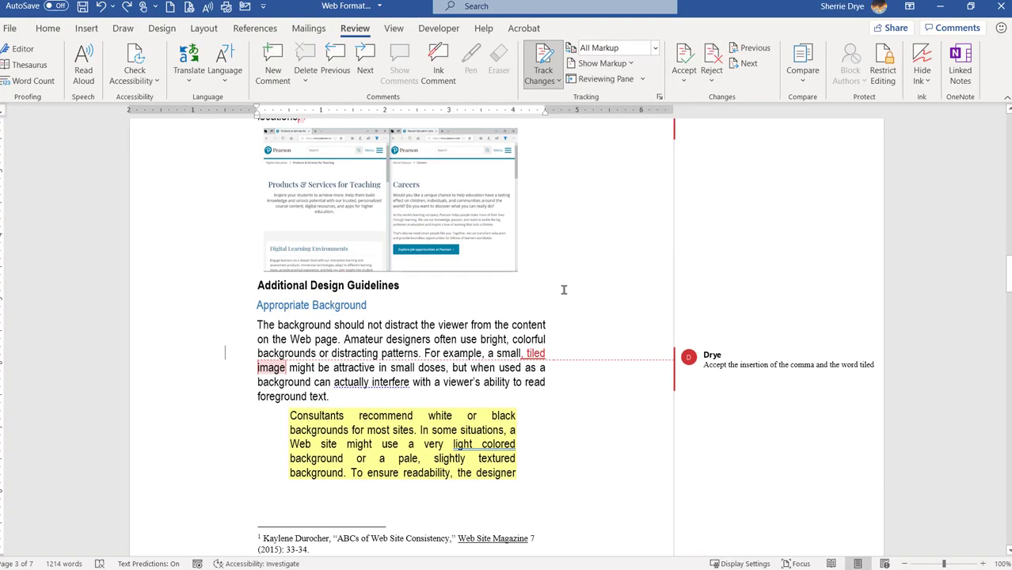
scroll(564, 290, "up", 10)
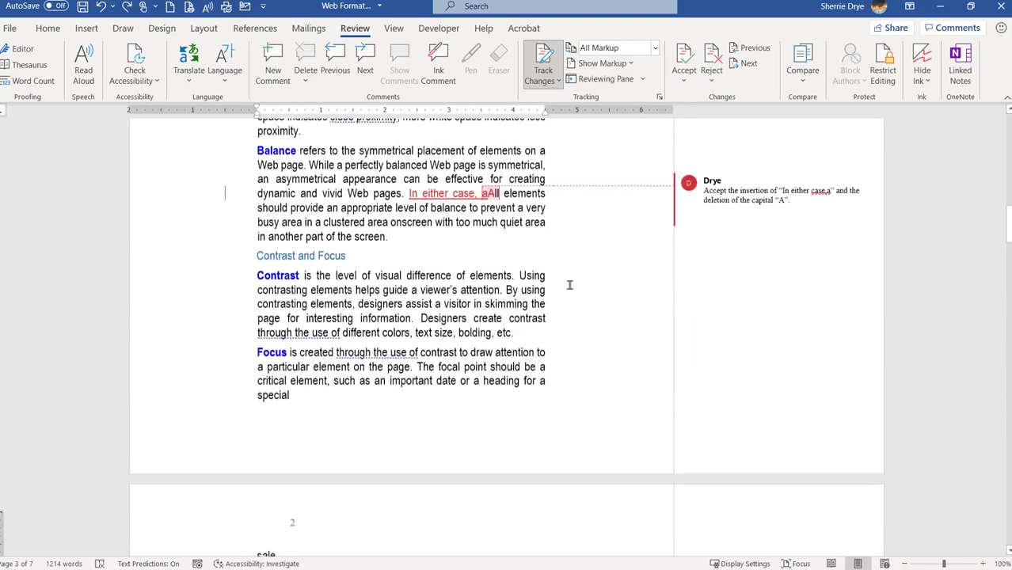
scroll(570, 295, "down", 5)
scroll(571, 298, "down", 4)
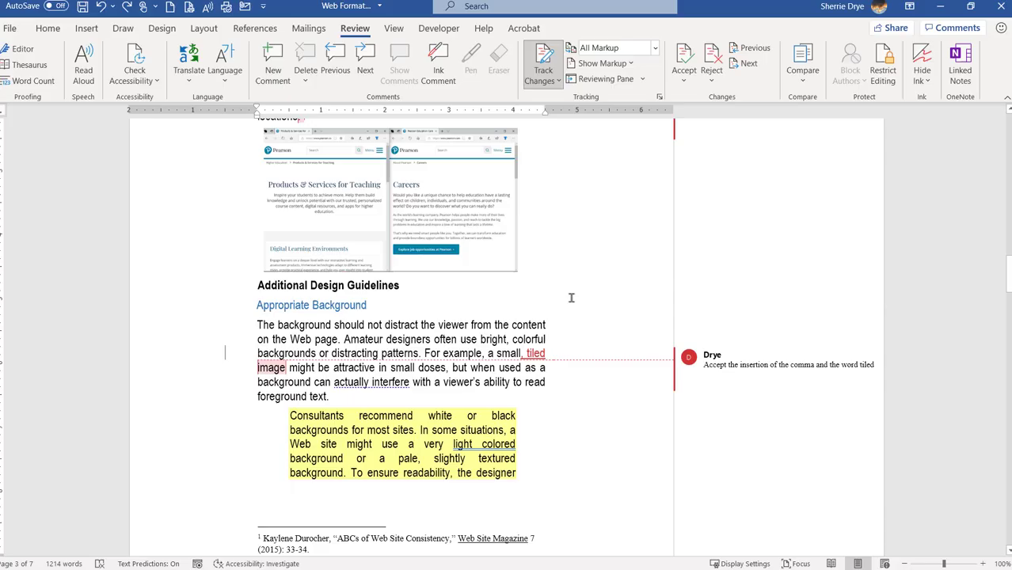
scroll(571, 298, "down", 1)
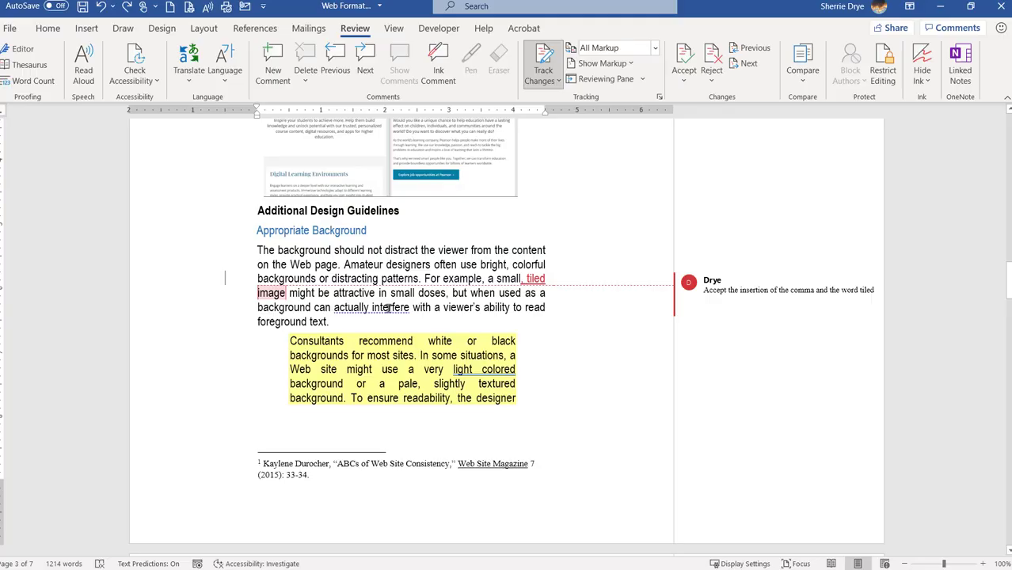
right_click(388, 309)
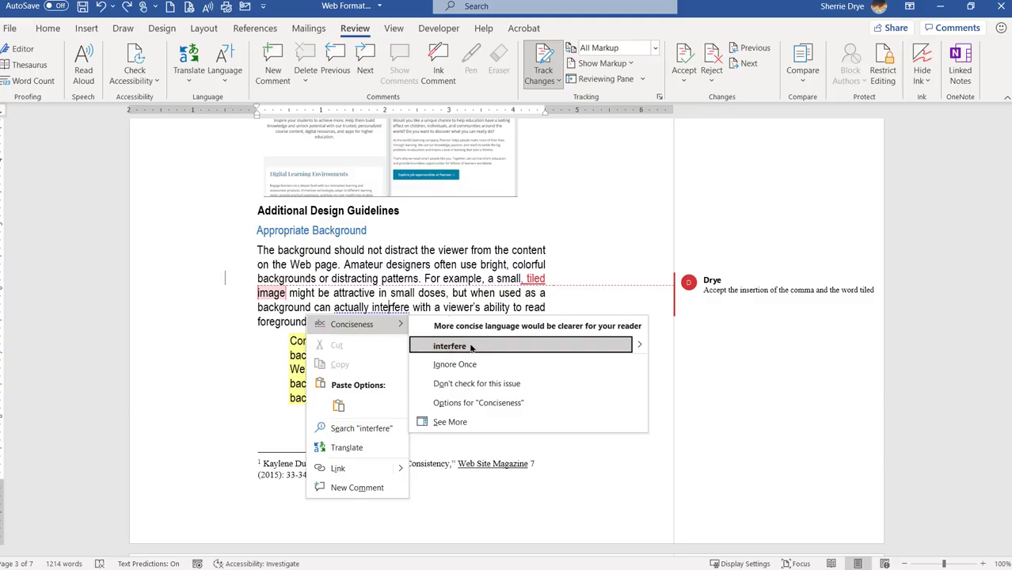
left_click(495, 277)
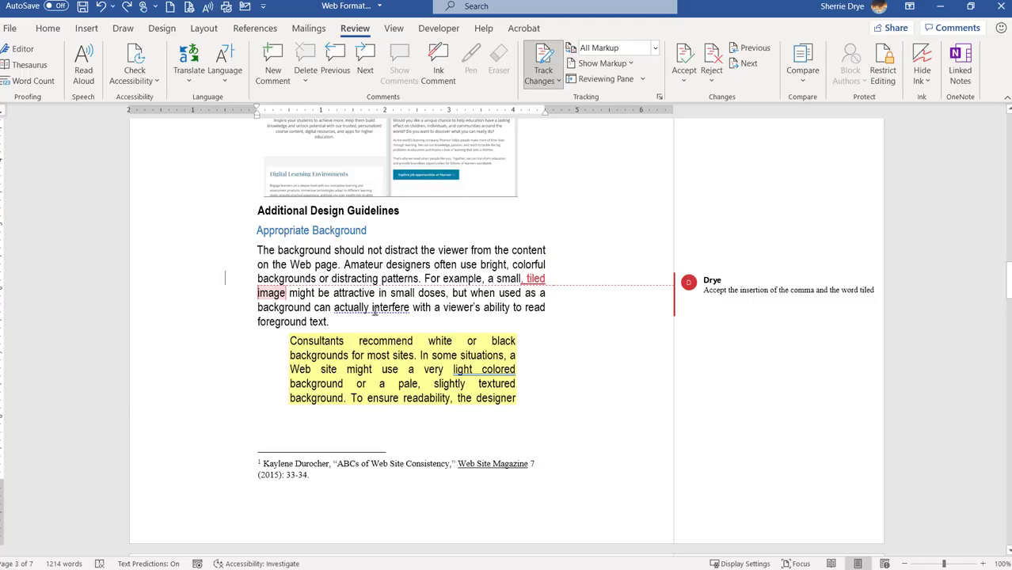
left_click_drag(372, 308, 331, 308)
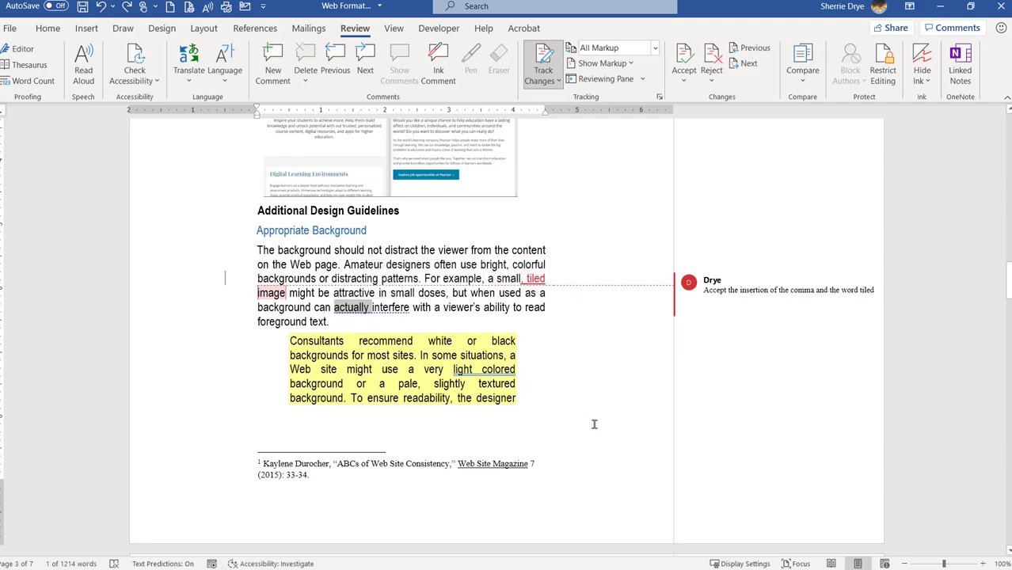
key("Delete")
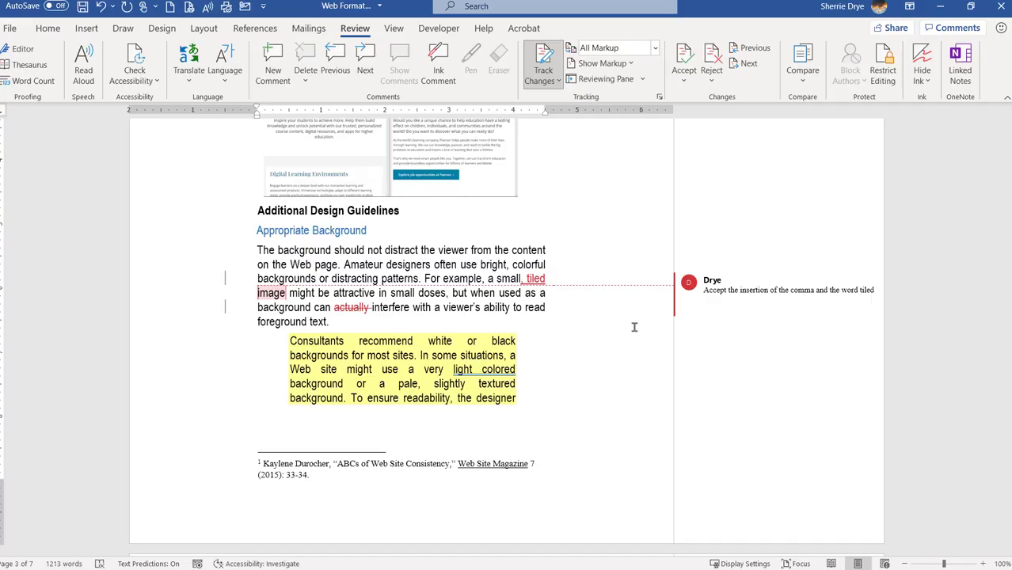
Step: Replace the space in "light colored" with a hyphen in the yellow-highlighted paragraph as a tracked change
right_click(495, 369)
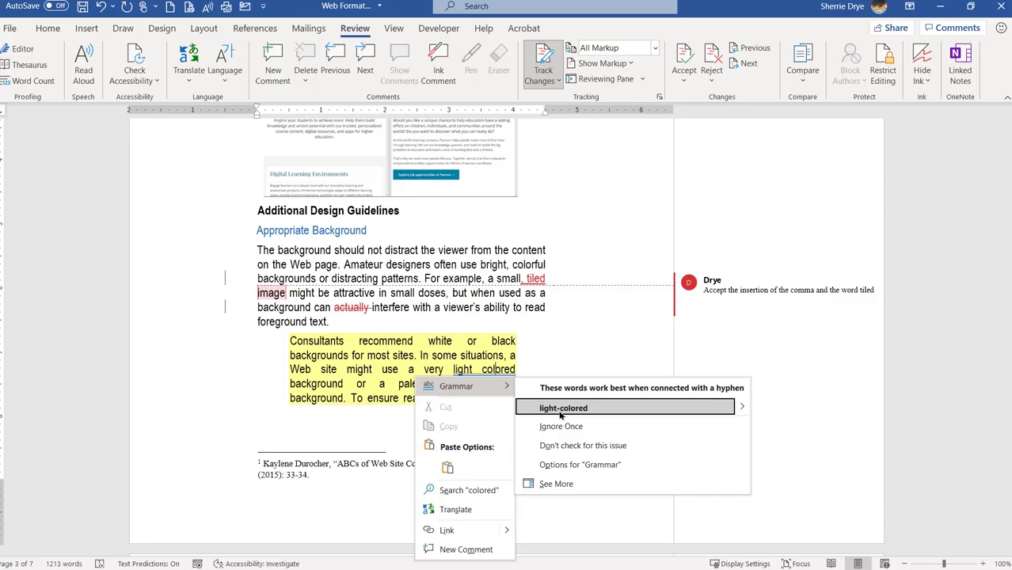
left_click(513, 349)
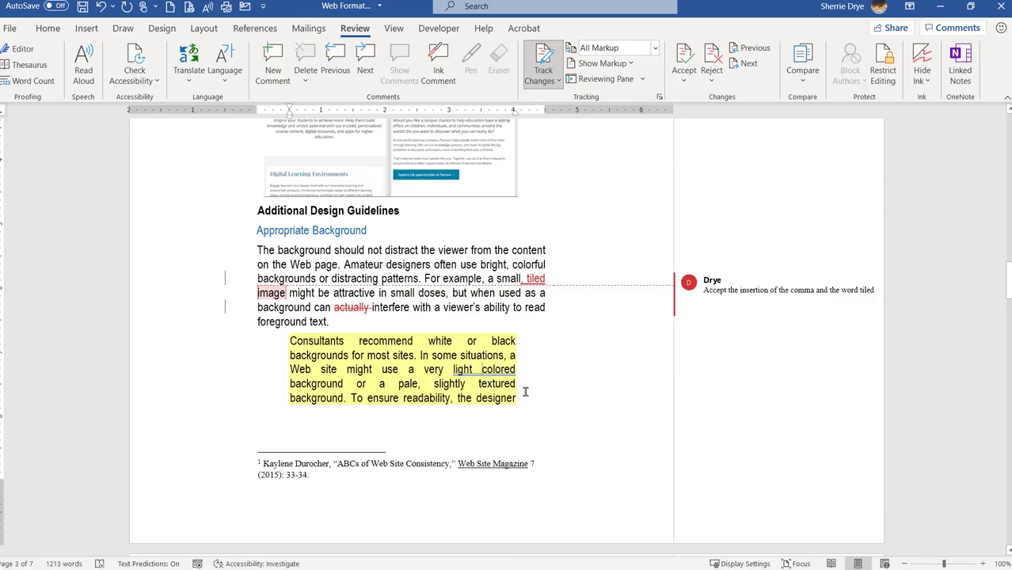
key("BackSpace")
type("-")
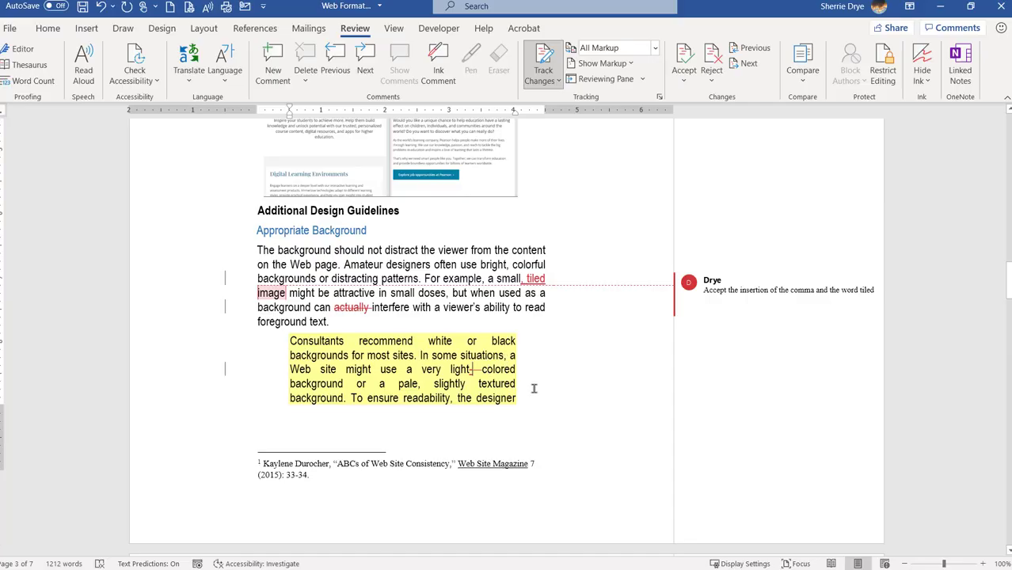
Step: Delete "in order" before "to reduce load time" in the thumbnails sentence as a tracked change
scroll(542, 394, "down", 7)
scroll(542, 394, "down", 3)
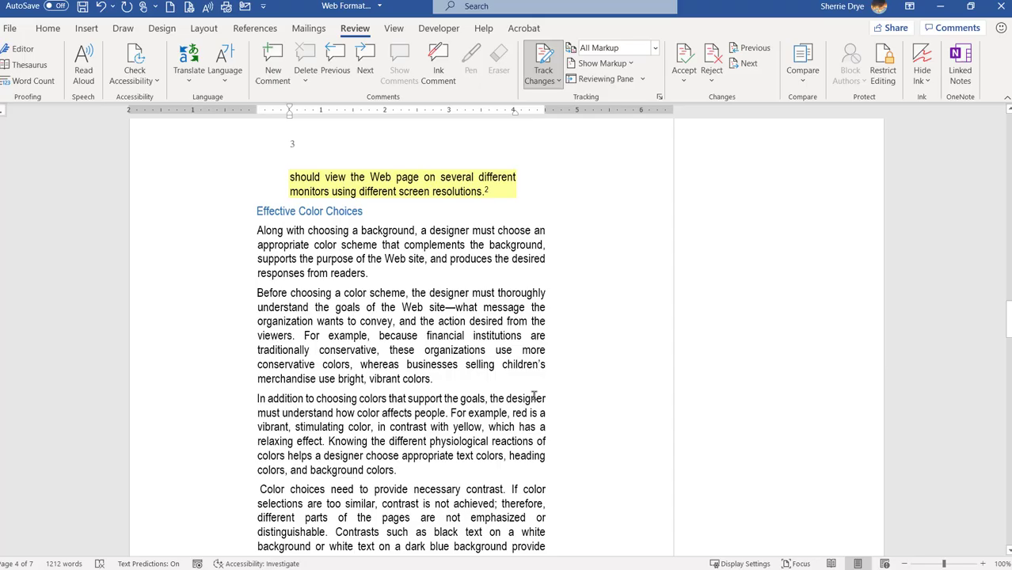
scroll(534, 400, "down", 10)
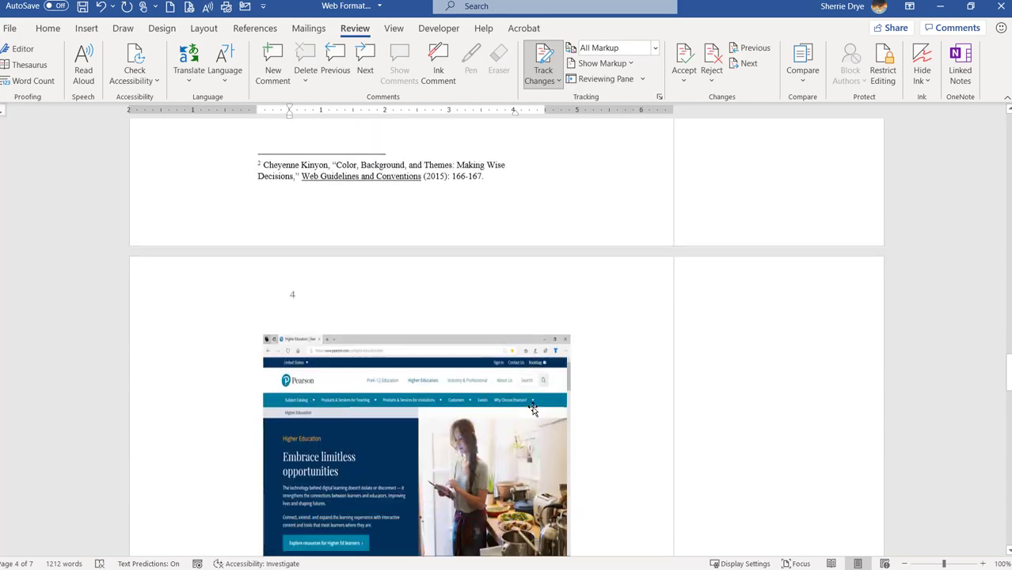
scroll(534, 410, "down", 8)
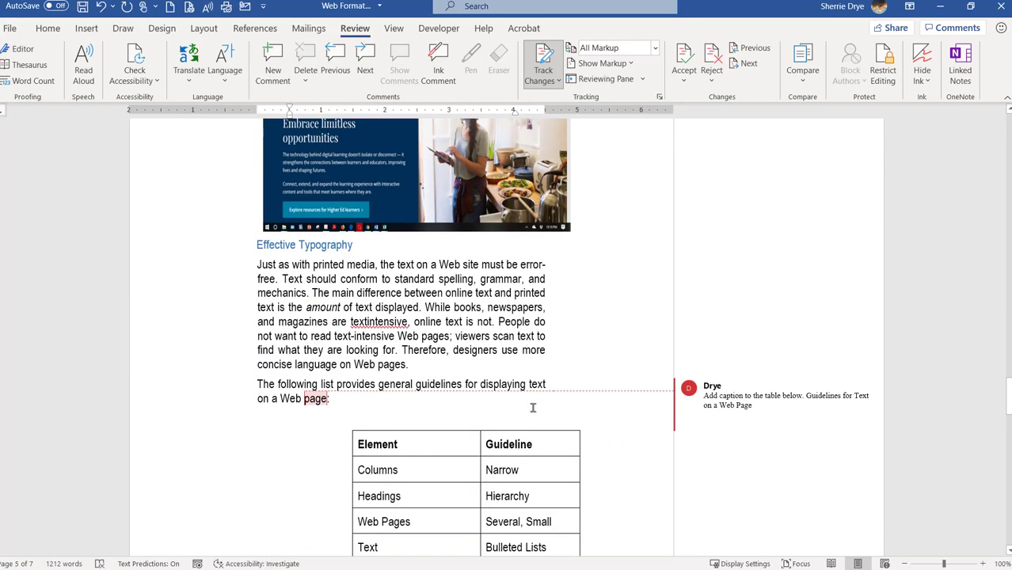
scroll(541, 408, "down", 10)
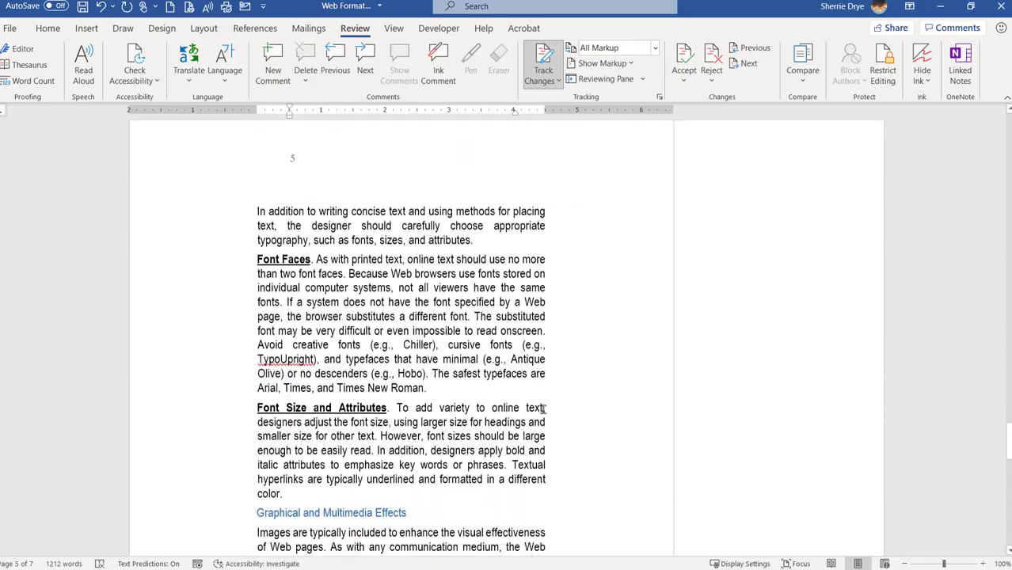
scroll(544, 408, "down", 10)
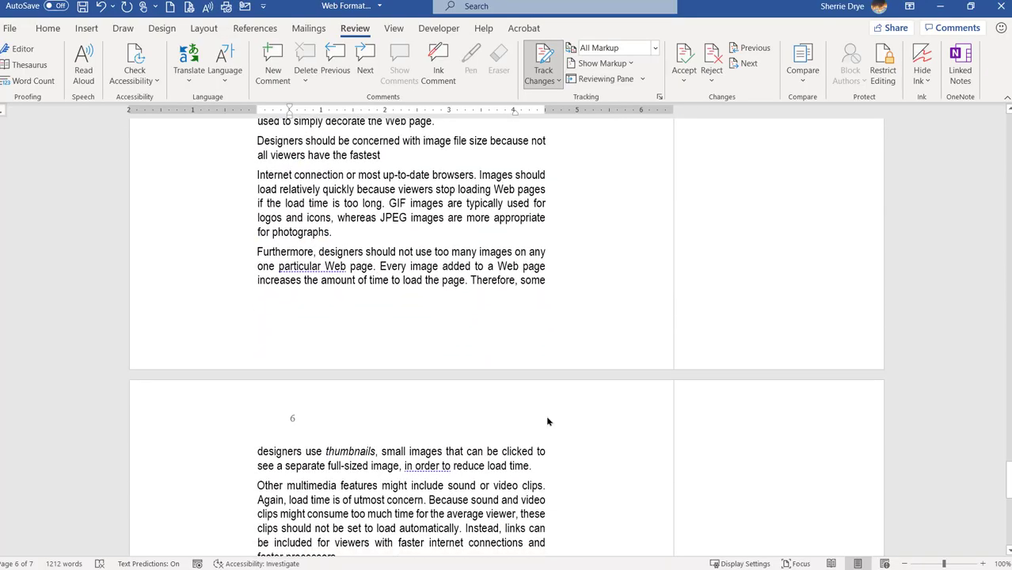
scroll(550, 430, "down", 4)
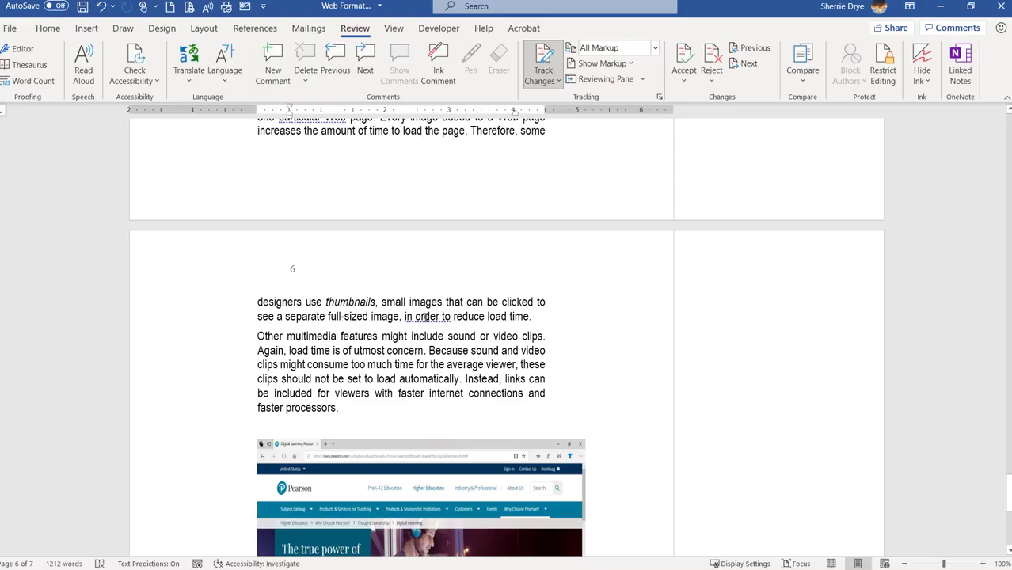
right_click(425, 316)
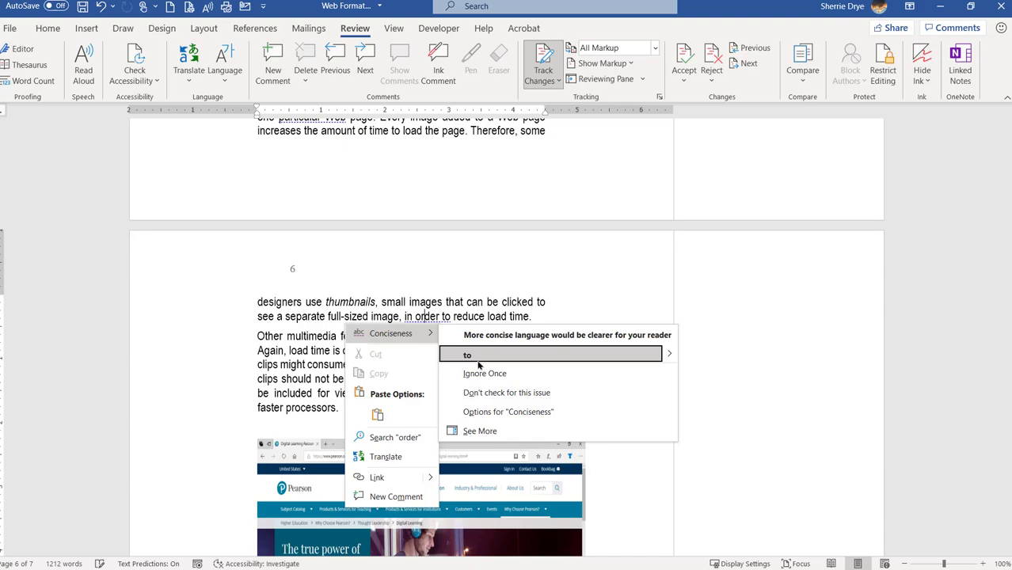
left_click(419, 316)
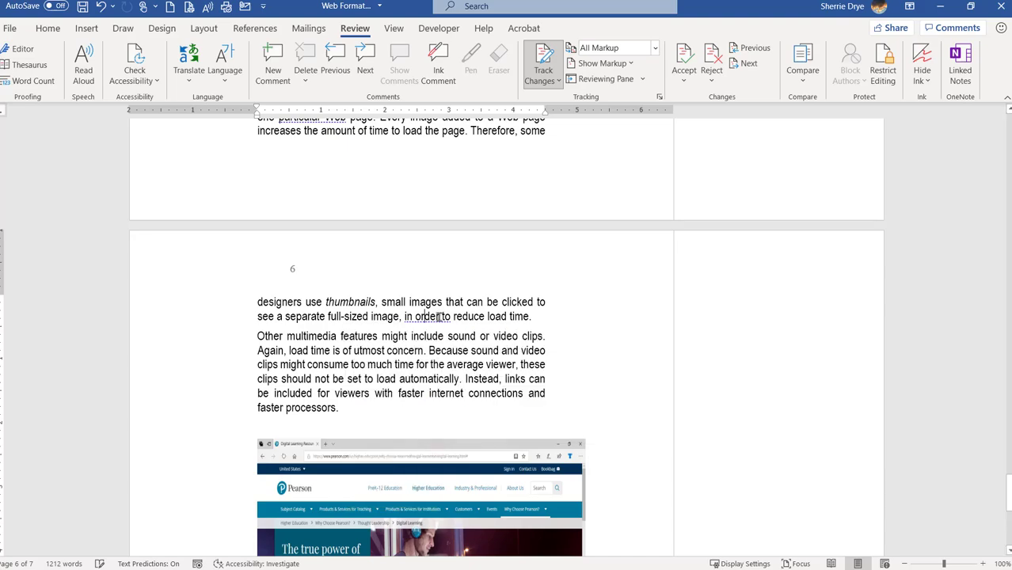
left_click_drag(419, 316, 404, 317)
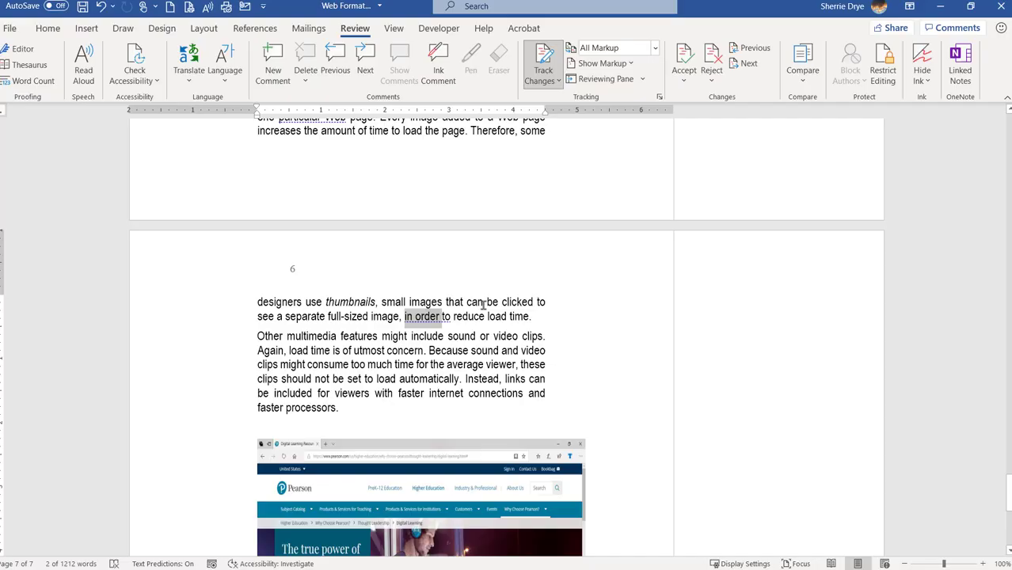
key("Delete")
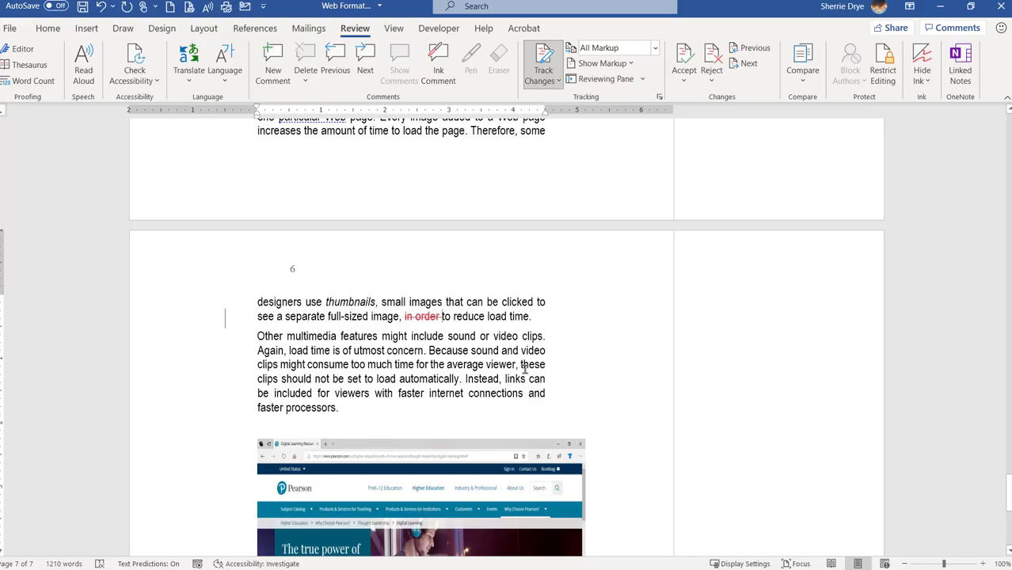
Step: Return to the start of the document's body text and turn off Track Changes
scroll(525, 368, "down", 4)
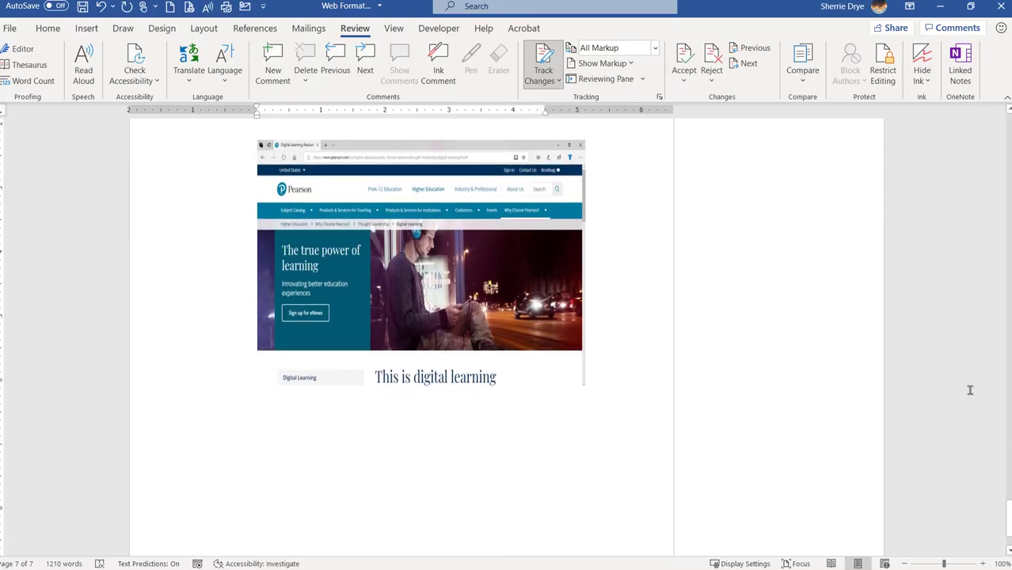
scroll(507, 337, "up", 20)
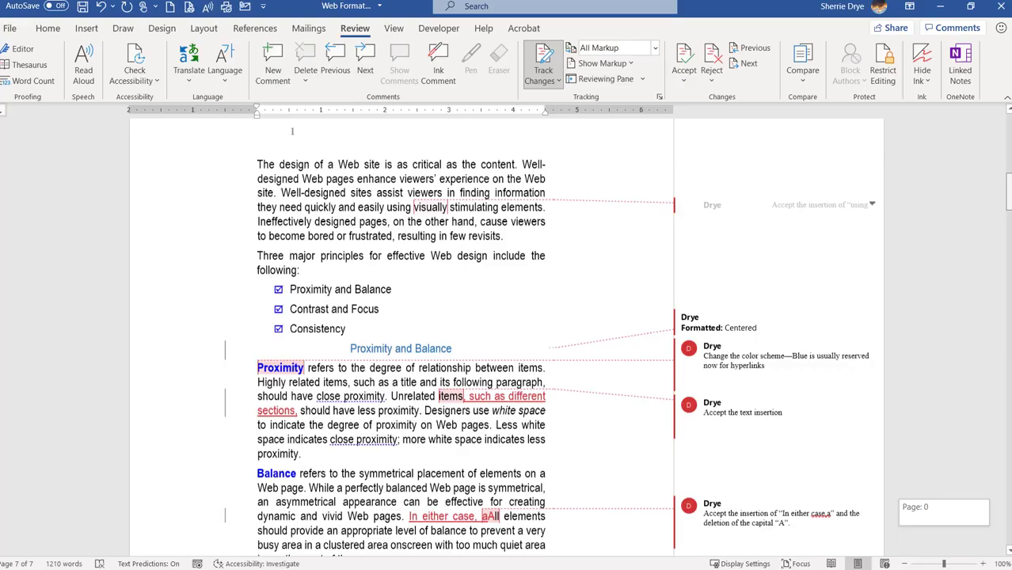
scroll(507, 337, "up", 4)
scroll(507, 337, "down", 8)
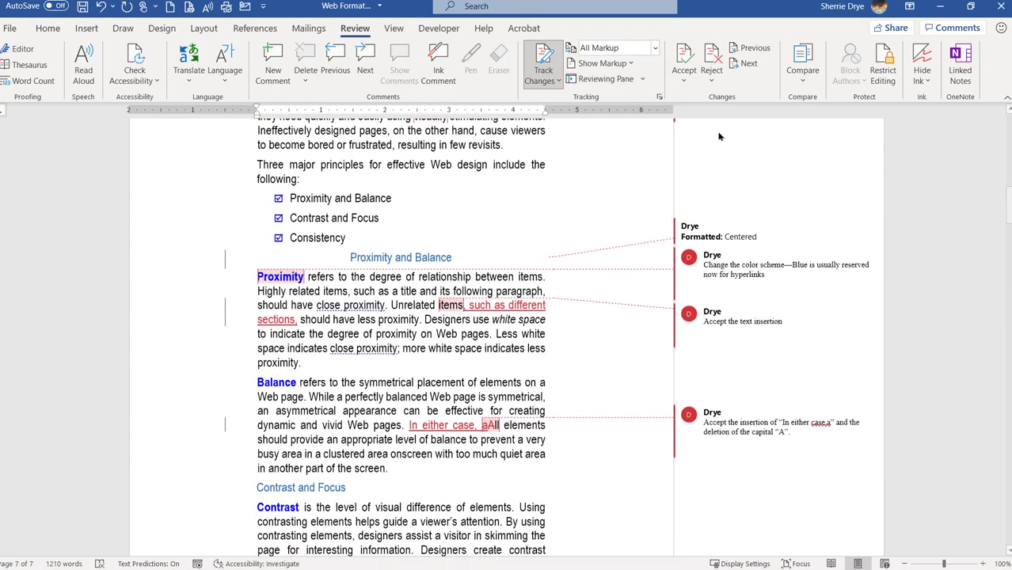
left_click(541, 81)
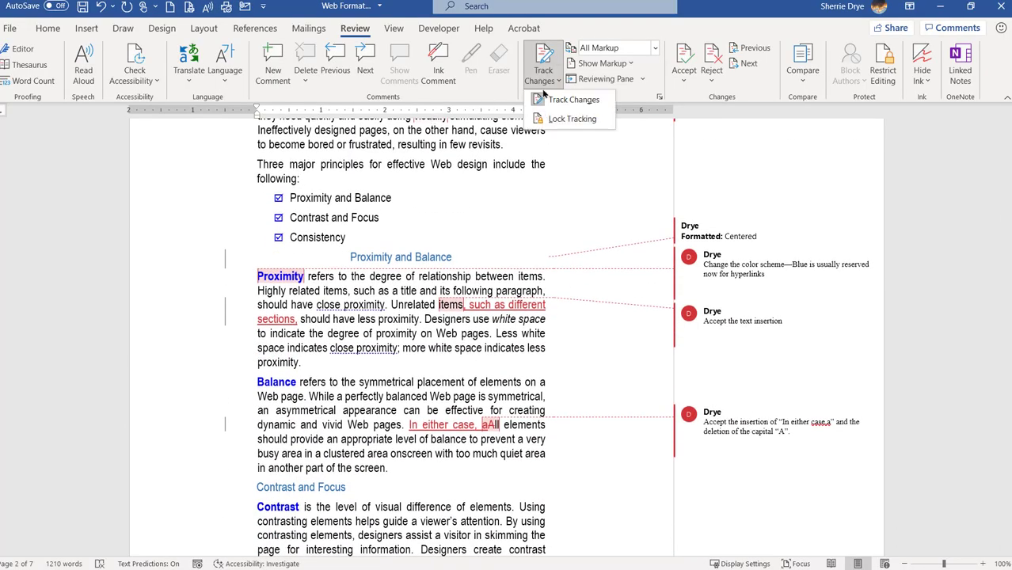
left_click(544, 101)
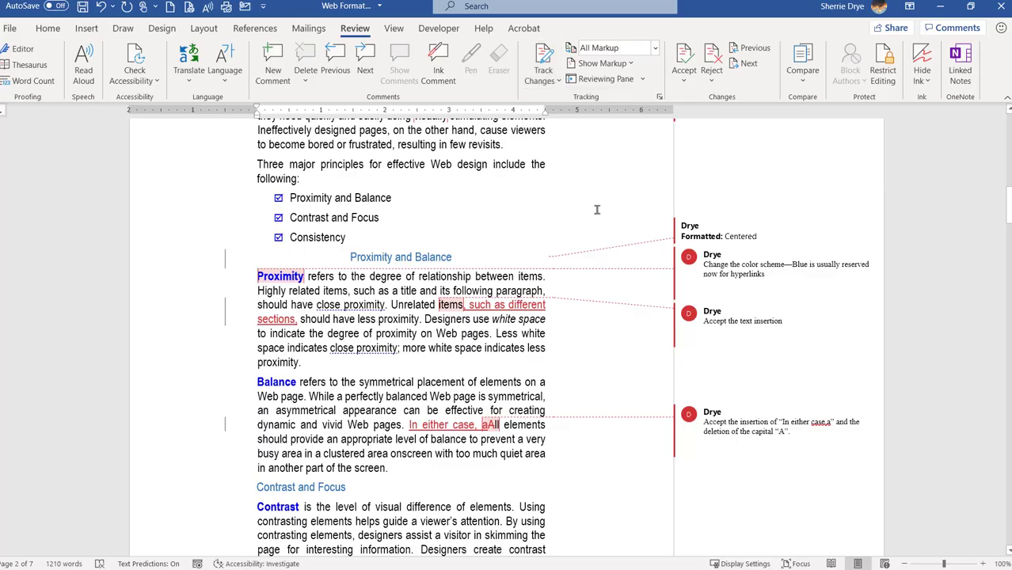
Step: Open the options for comparing or combining document versions
scroll(581, 310, "up", 4)
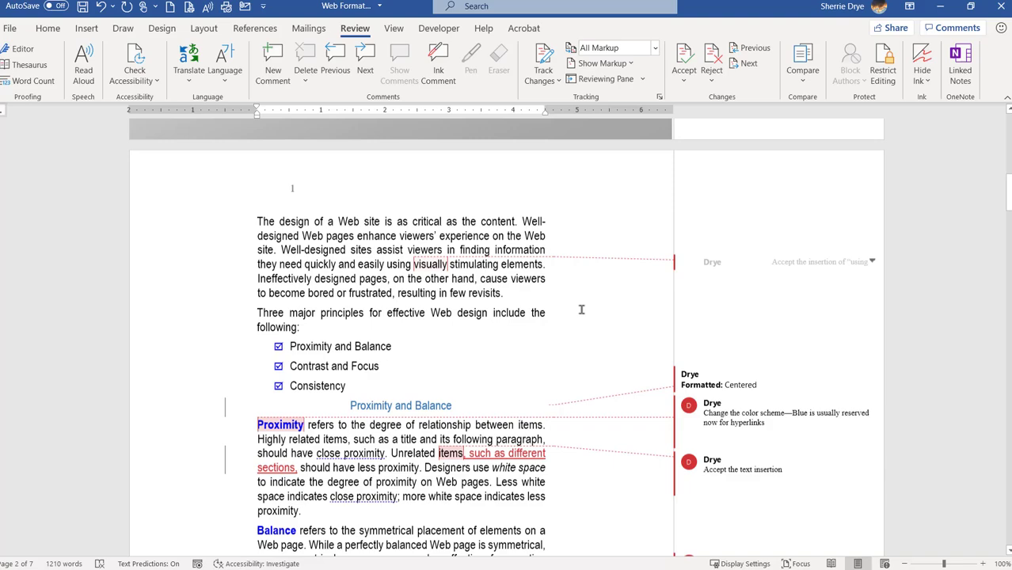
left_click(801, 86)
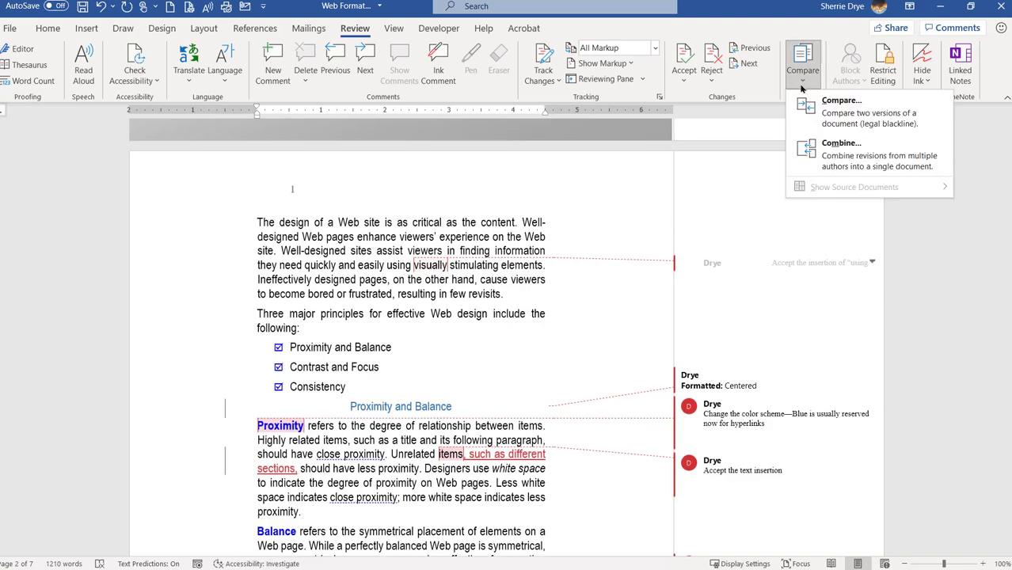